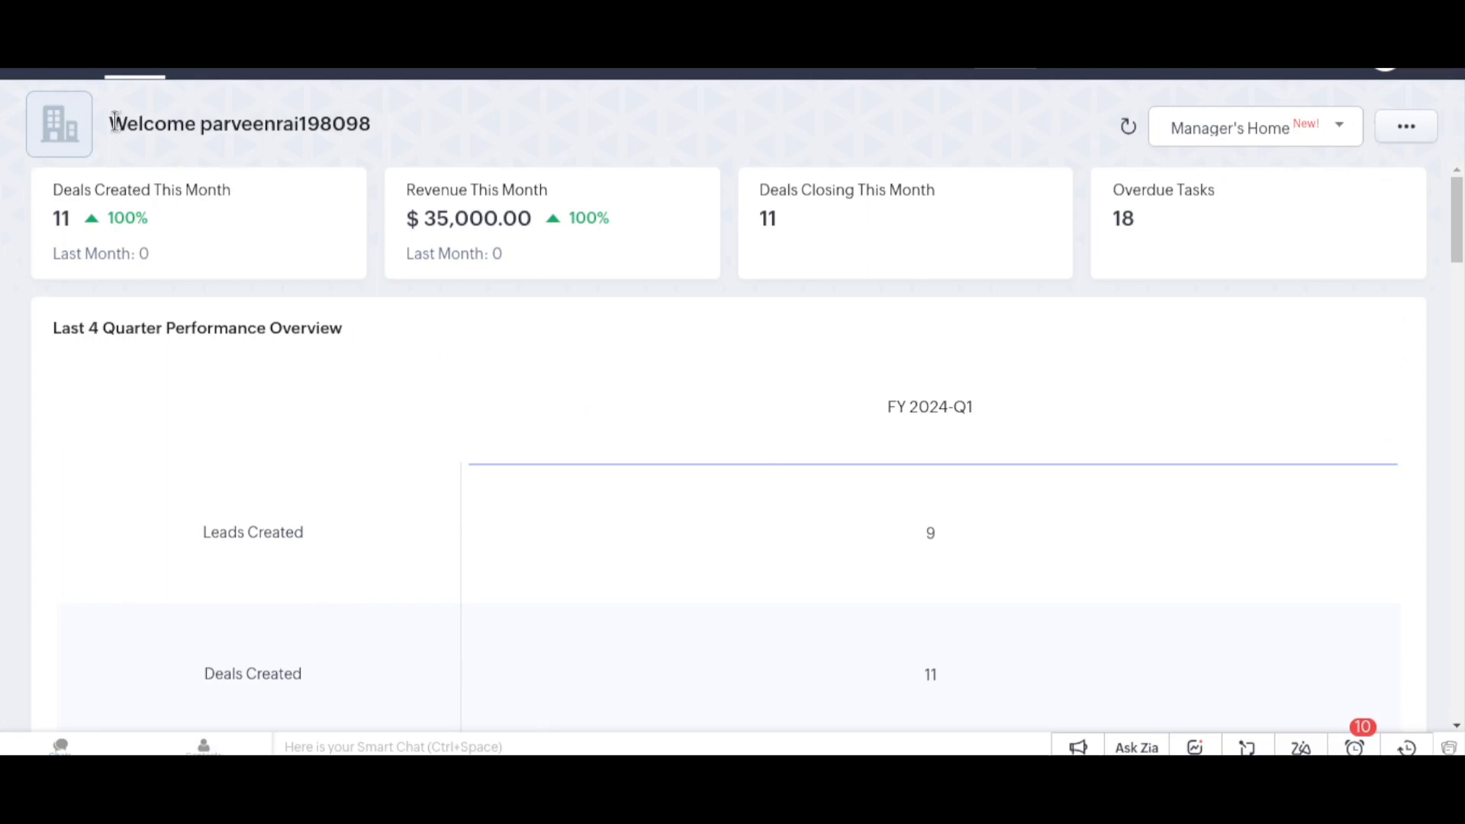
# Review the Manager's Home dashboard, from the deals, revenue and overdue task cards to the Last 4 Quarter Performance Overview
pyautogui.moveTo(112, 126); pyautogui.dragTo(448, 134)
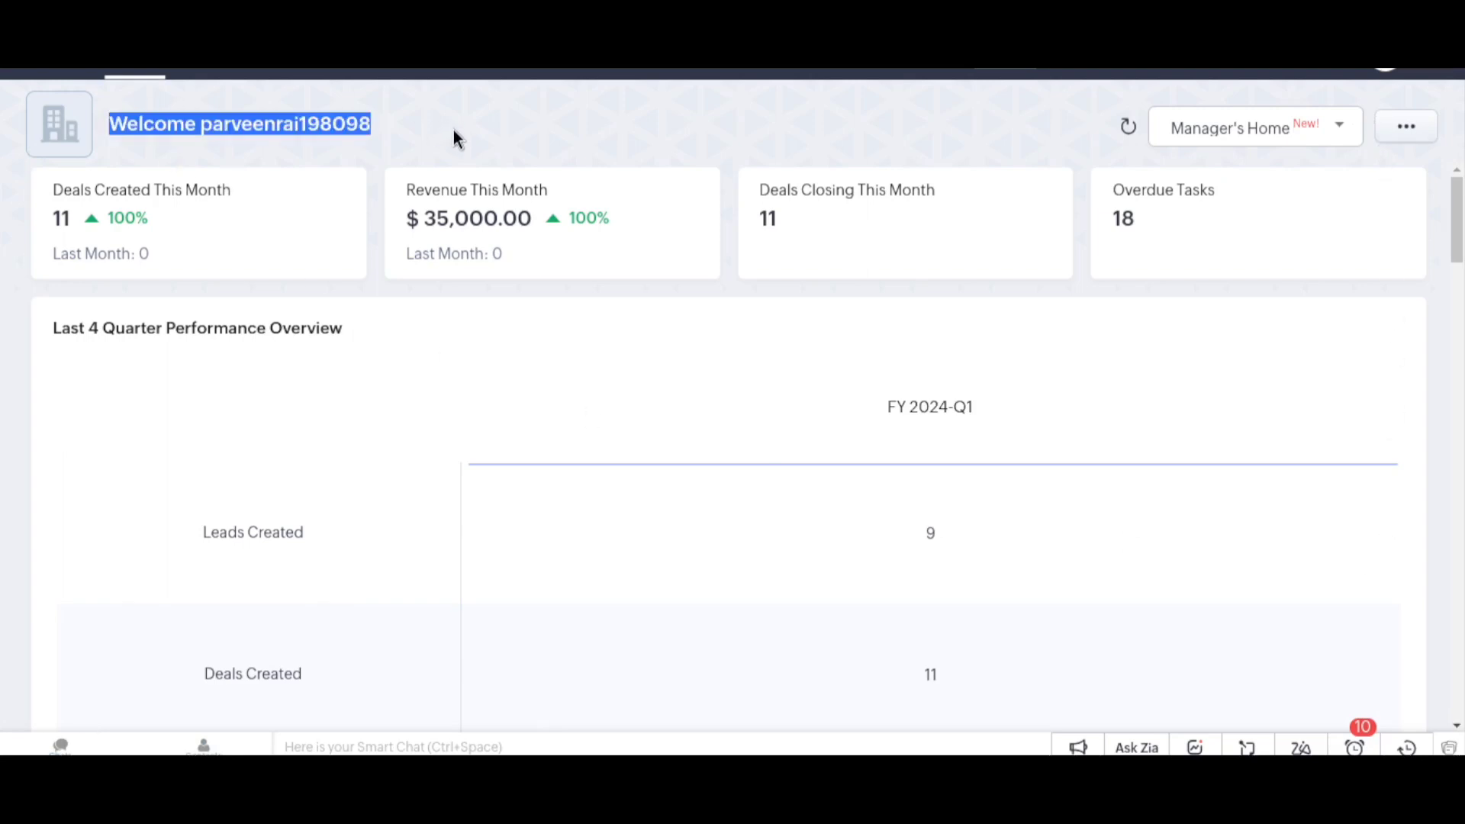
pyautogui.click(504, 124)
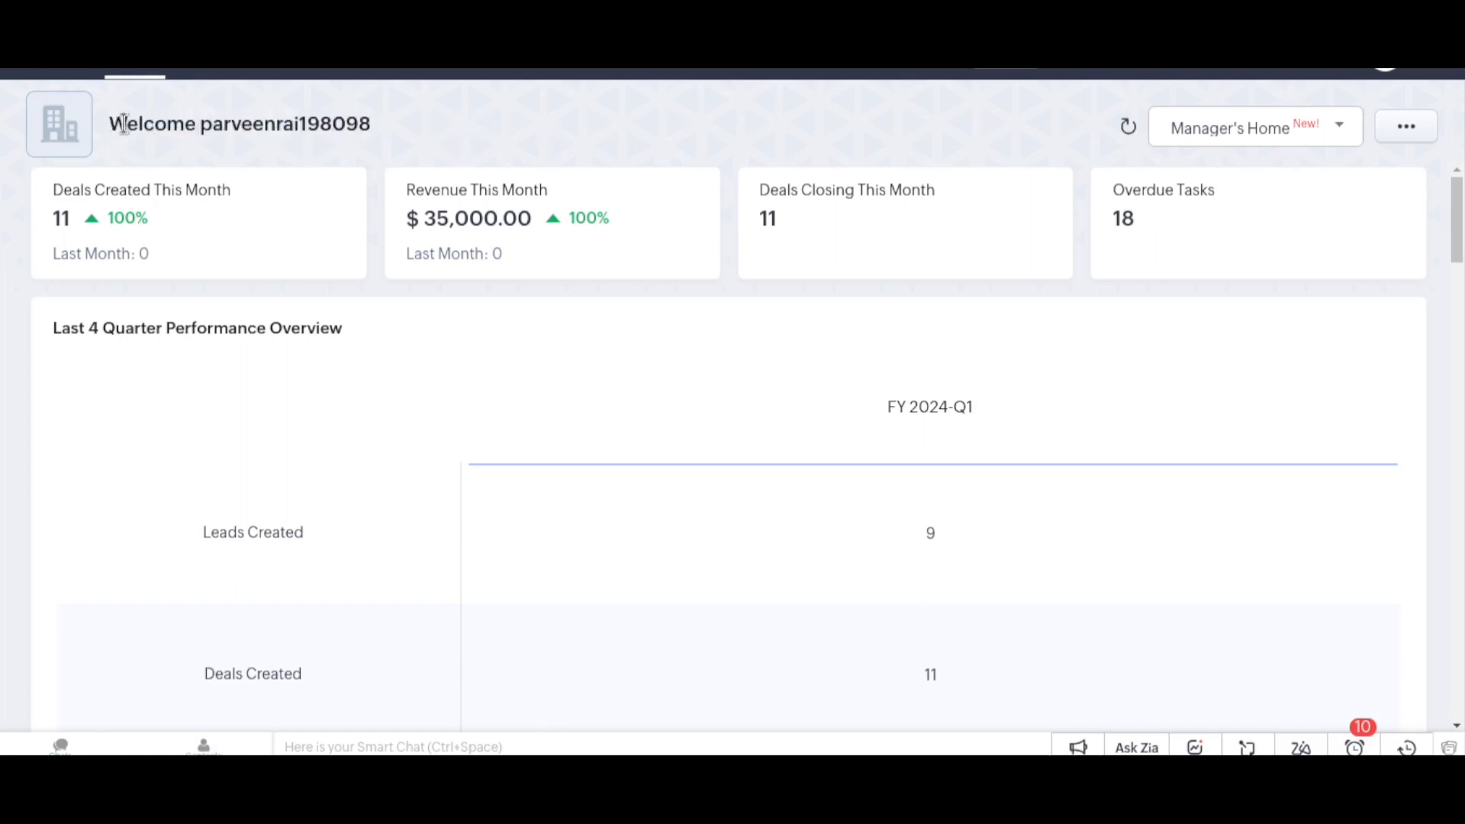
pyautogui.moveTo(122, 125); pyautogui.dragTo(441, 137)
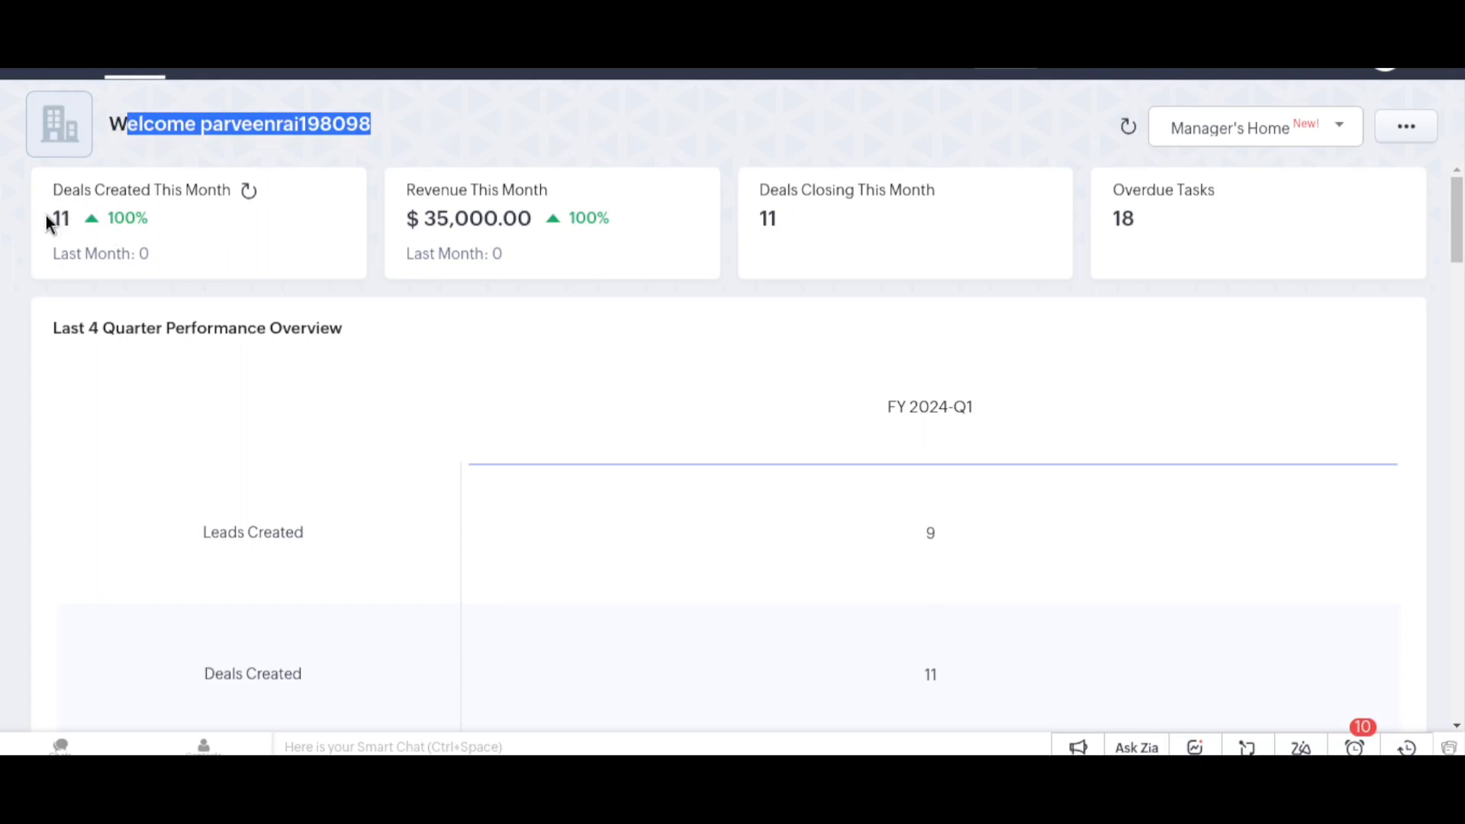
pyautogui.moveTo(55, 189); pyautogui.dragTo(140, 193)
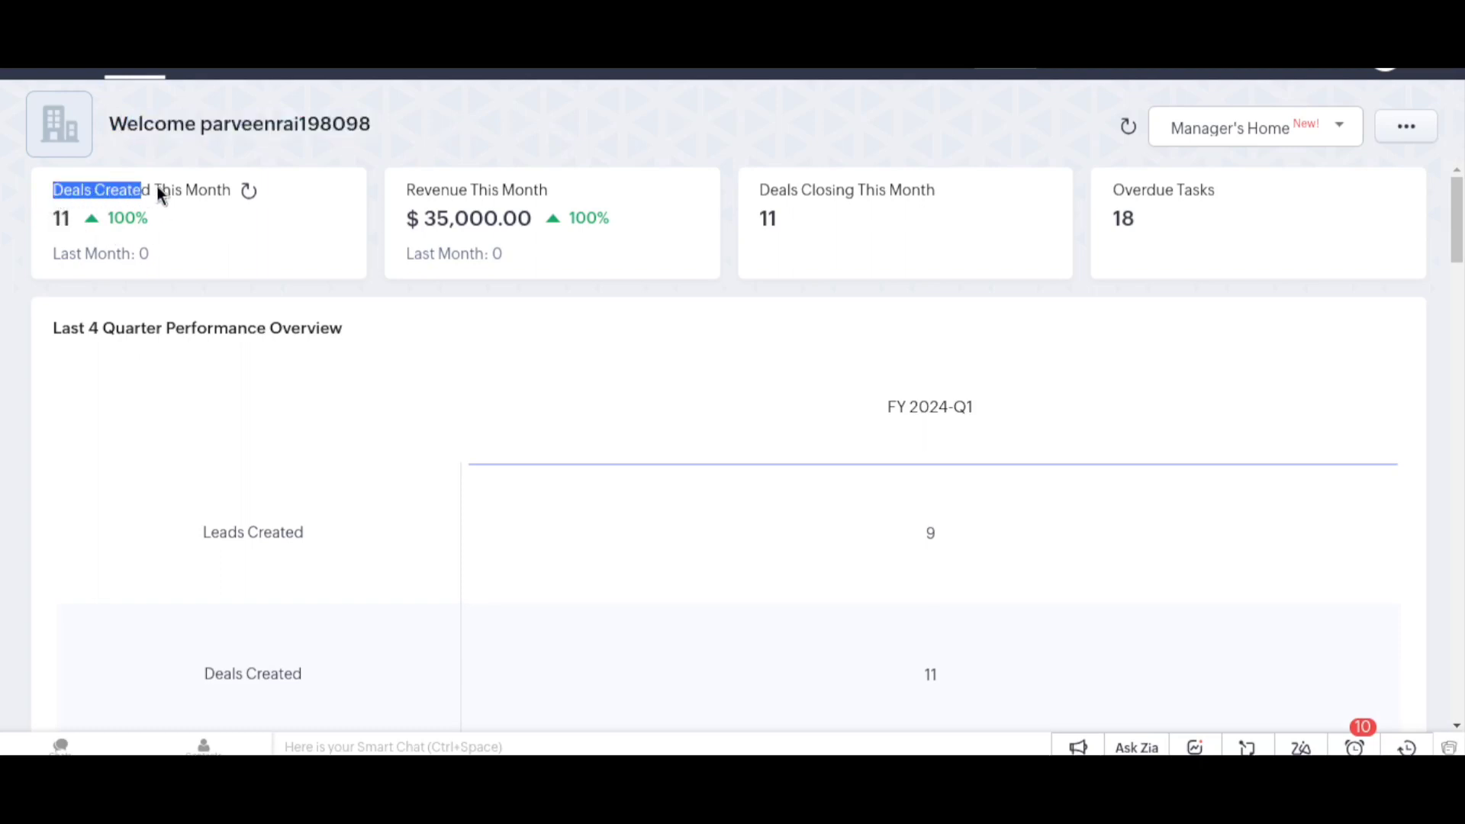
pyautogui.moveTo(400, 190); pyautogui.dragTo(552, 191)
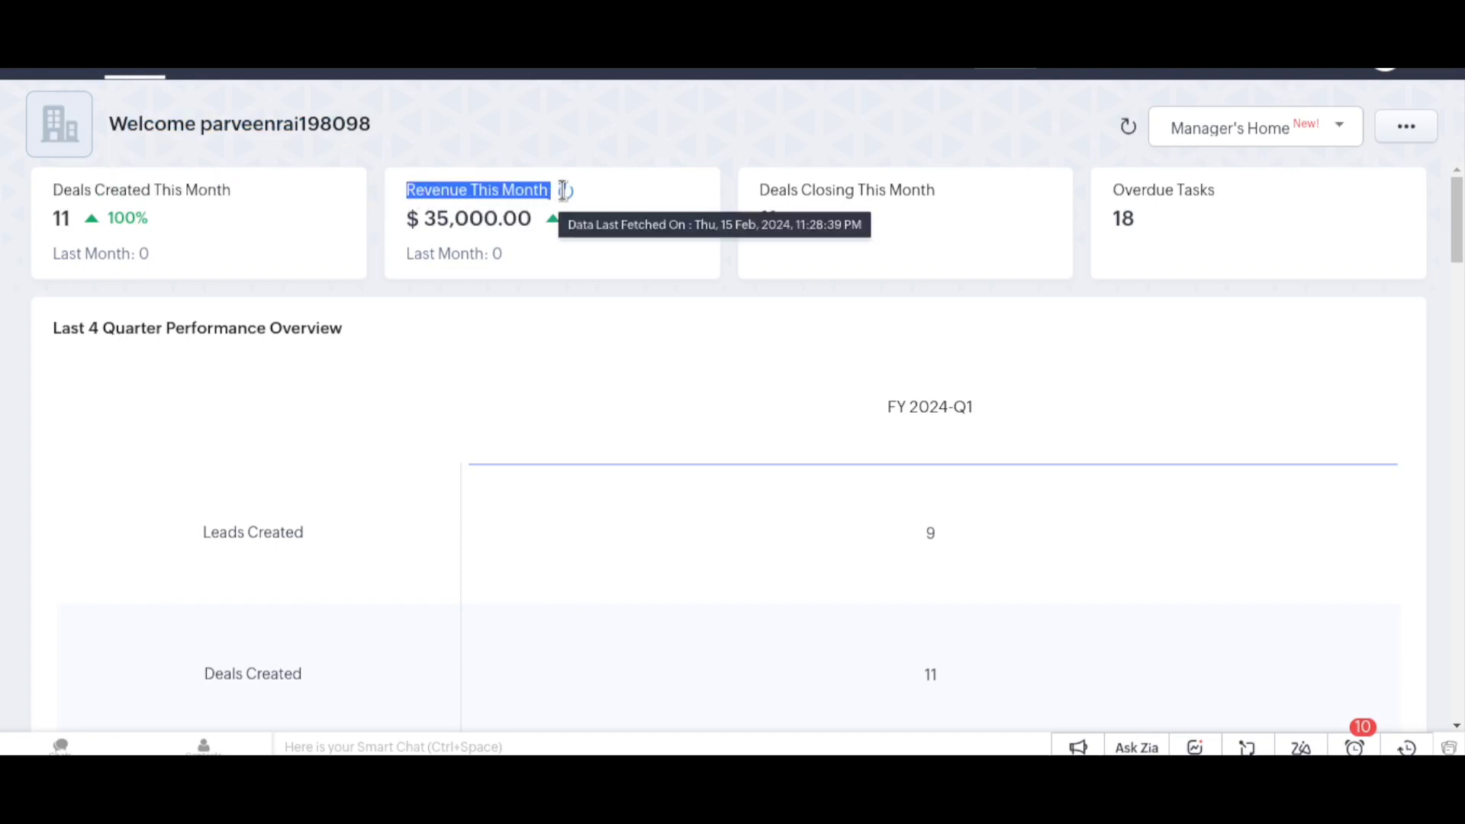
pyautogui.moveTo(760, 190); pyautogui.dragTo(945, 191)
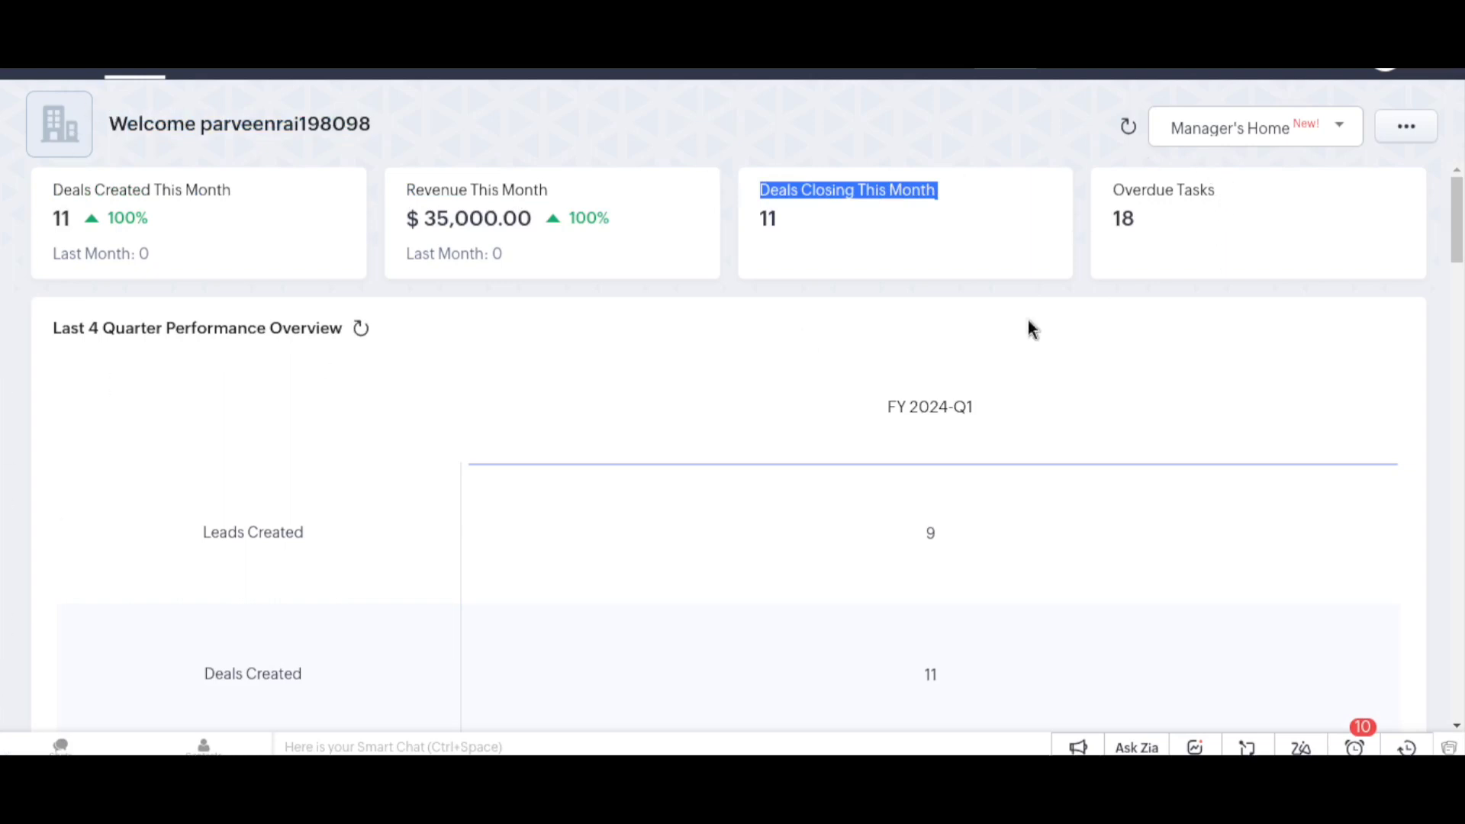
pyautogui.moveTo(1457, 235)
pyautogui.mouseDown()
pyautogui.moveTo(1457, 447)
pyautogui.moveTo(1457, 234)
pyautogui.mouseUp()
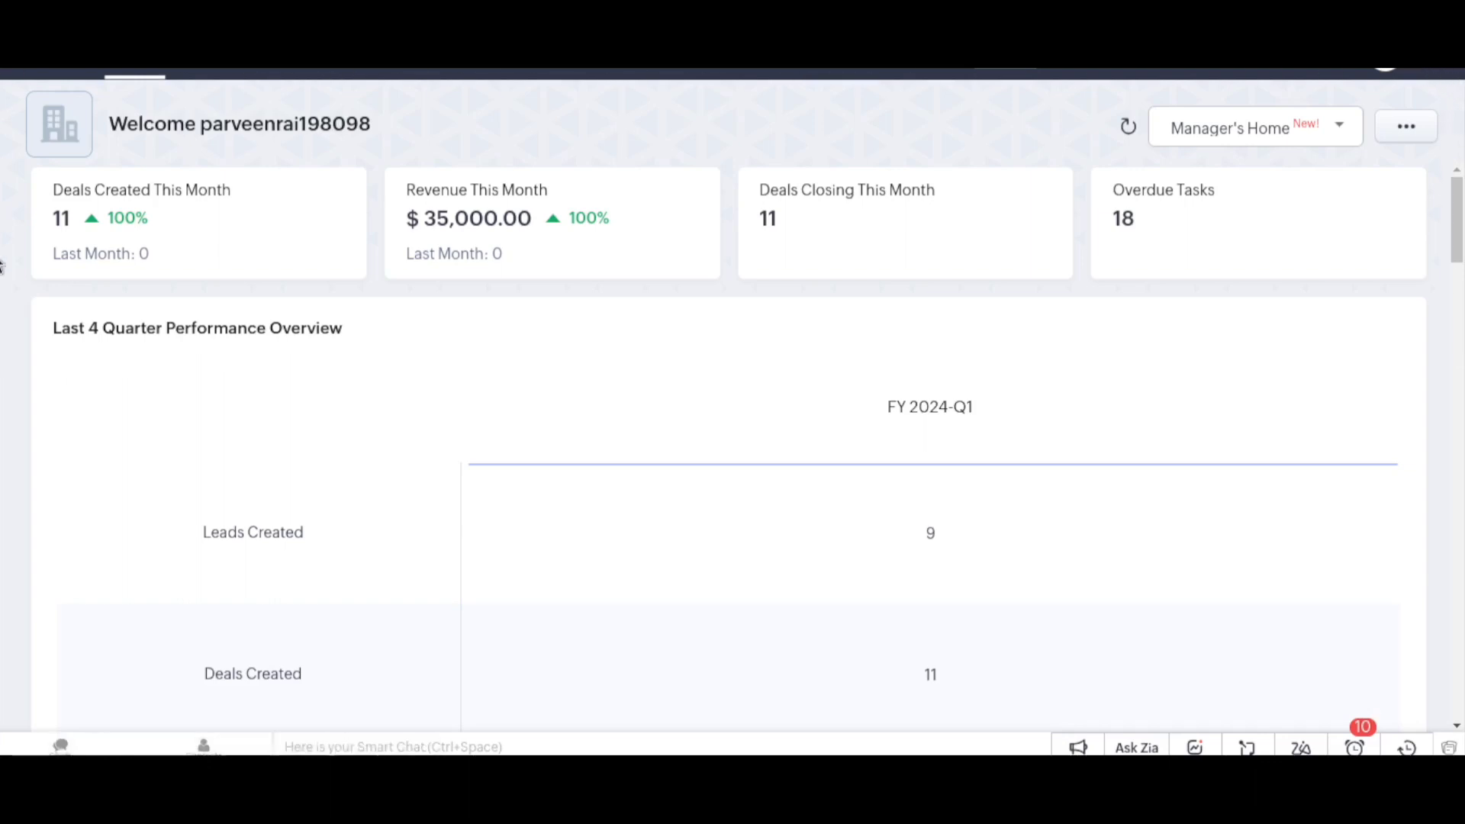
pyautogui.scroll(-2, 645, 297)
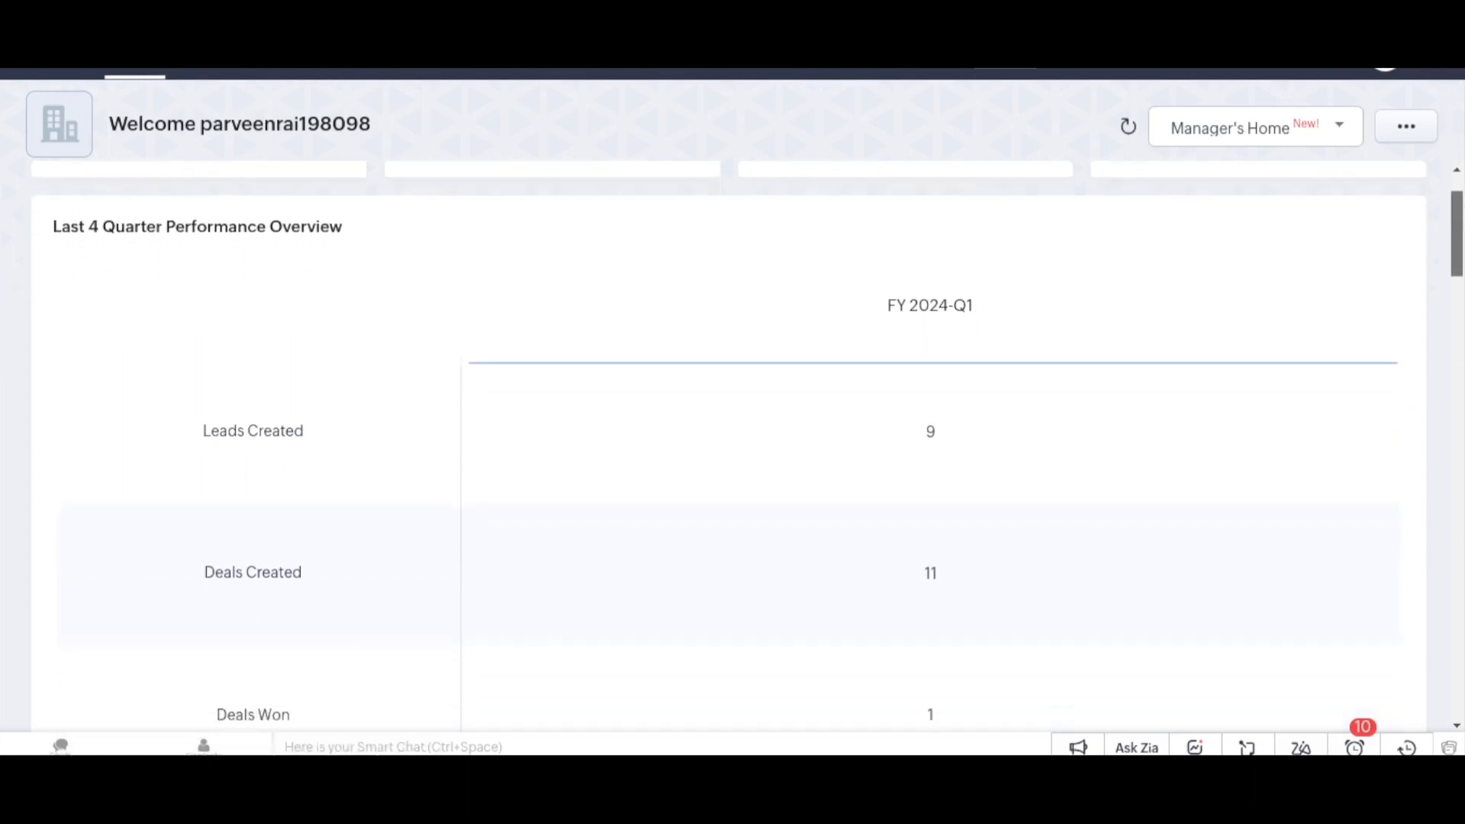
pyautogui.scroll(1, 733, 437)
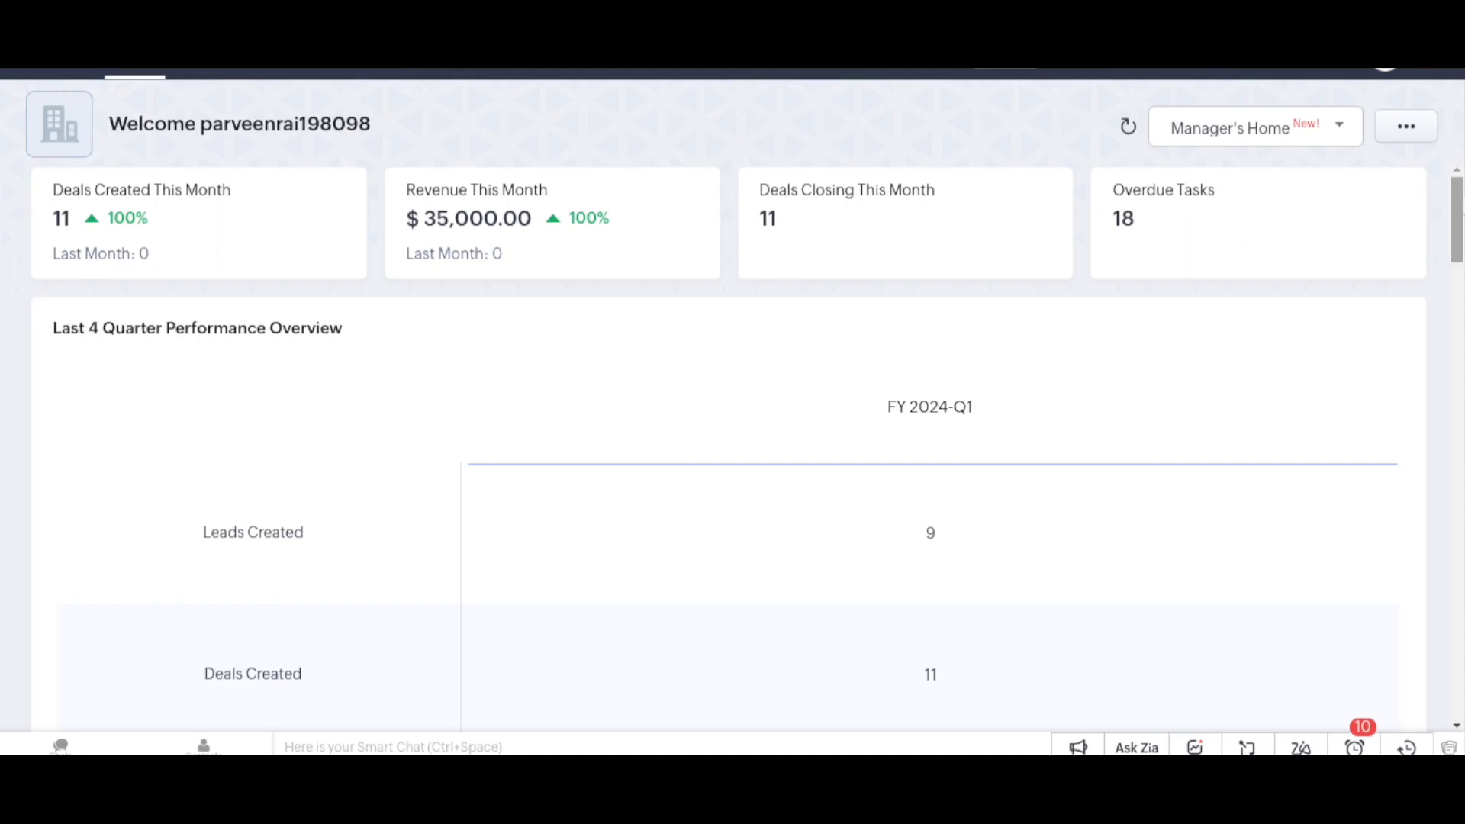
pyautogui.scroll(-2, 1461, 205)
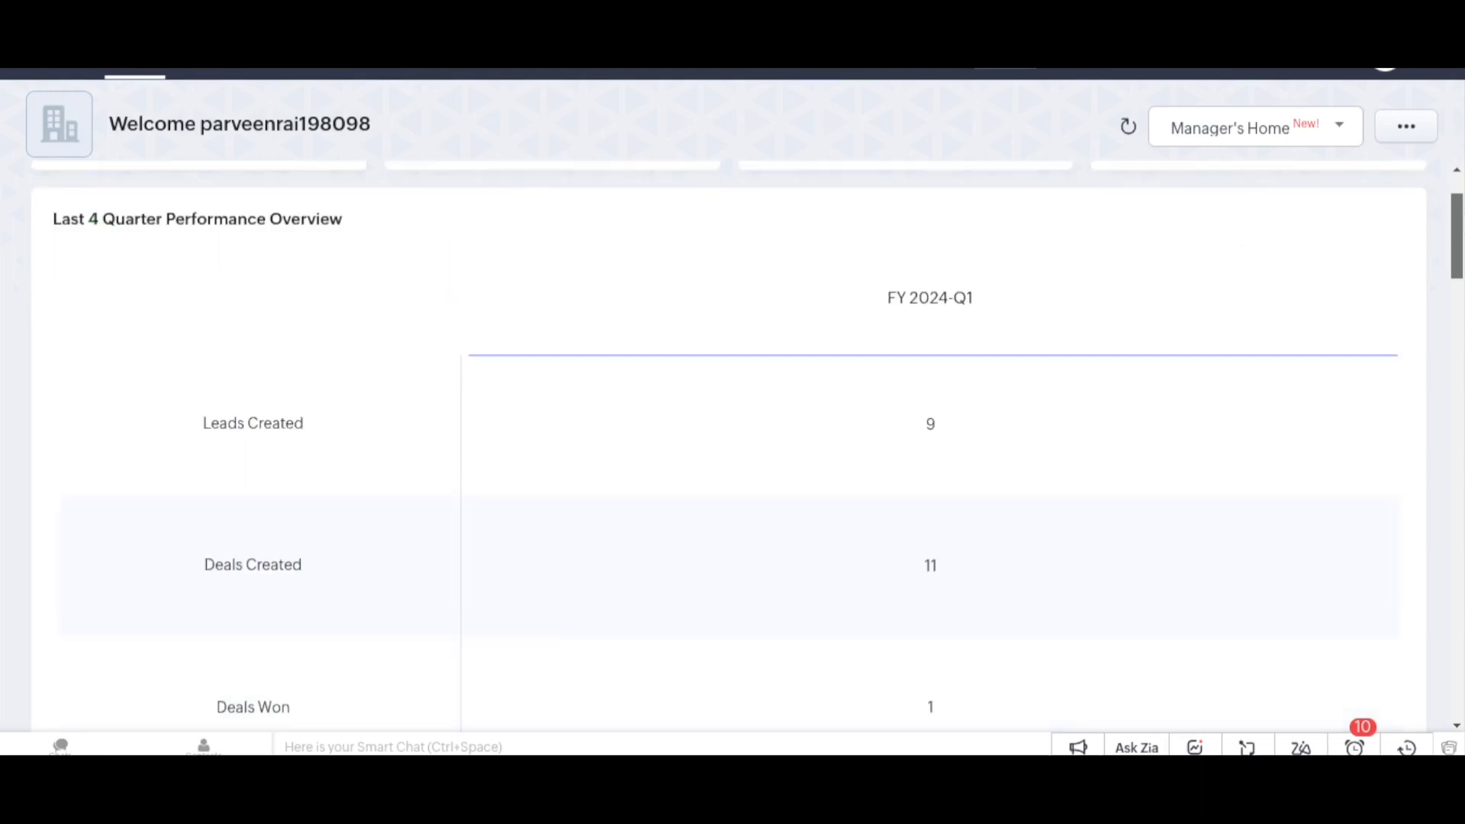
pyautogui.scroll(2, 338, 122)
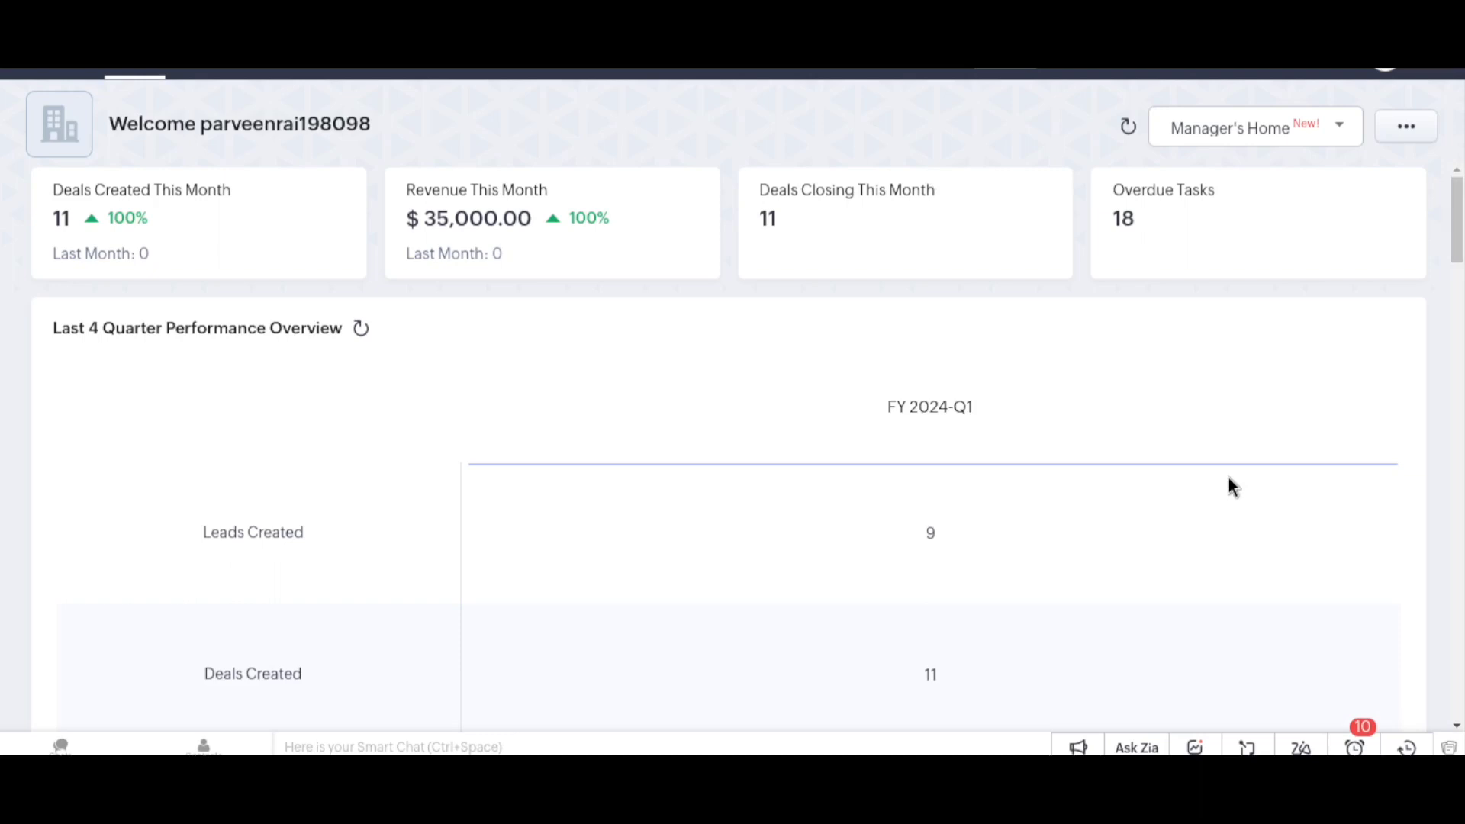
# Switch the home page to Classic View and browse the My Overdue Tasks and My Tasks lists
pyautogui.click(1336, 128)
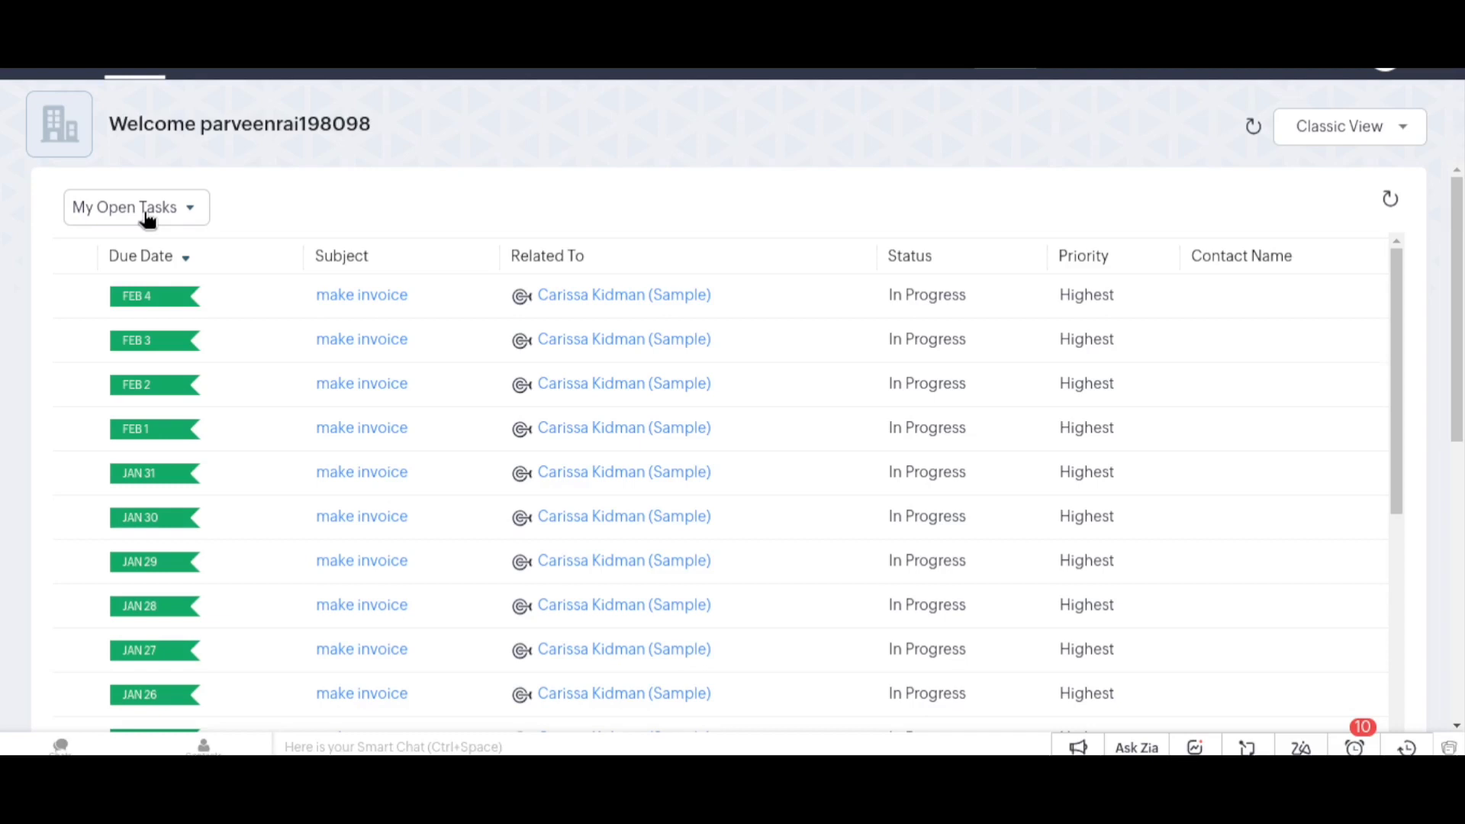
pyautogui.click(187, 213)
pyautogui.click(213, 264)
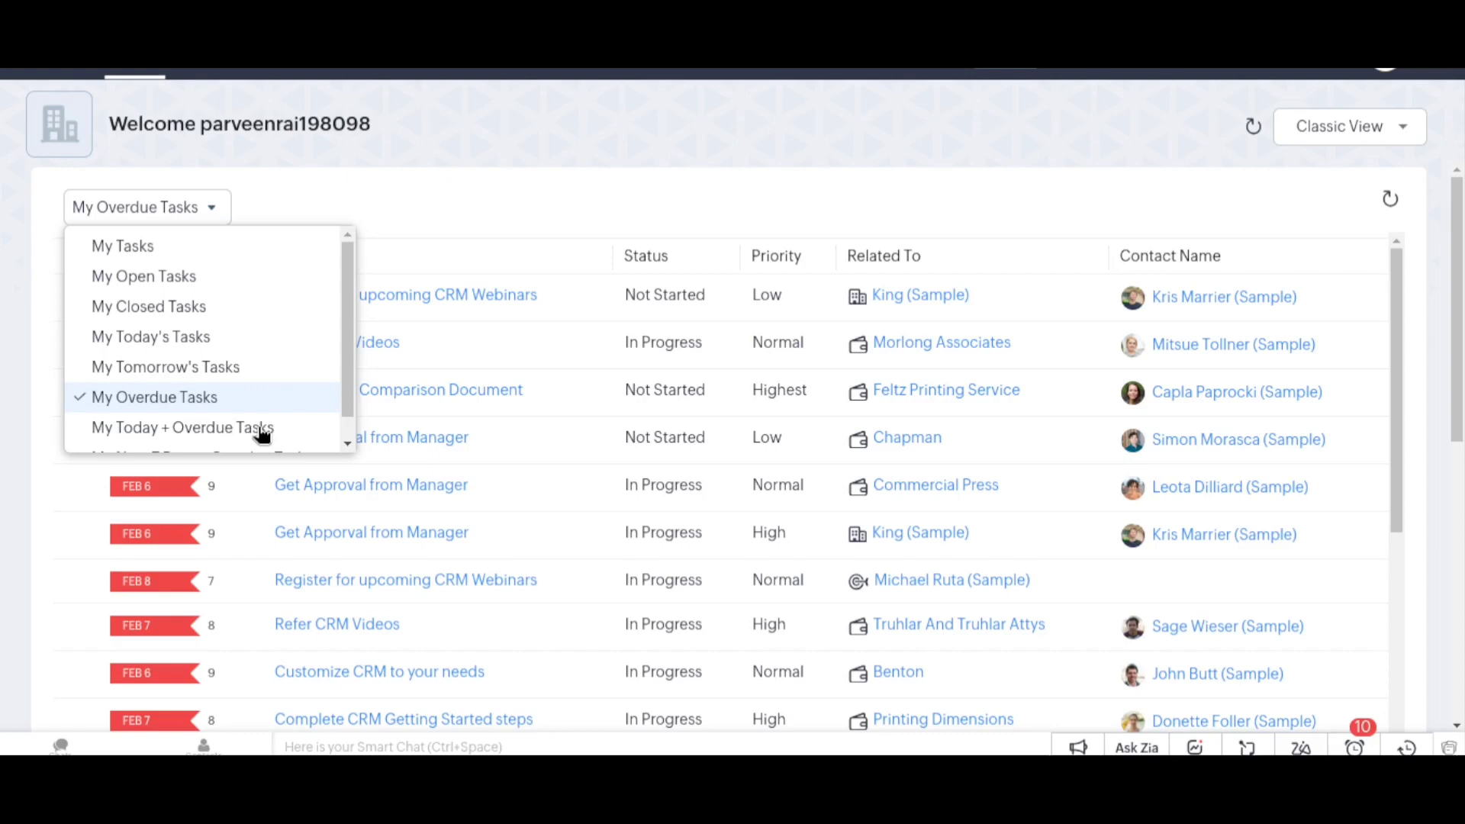
pyautogui.click(122, 245)
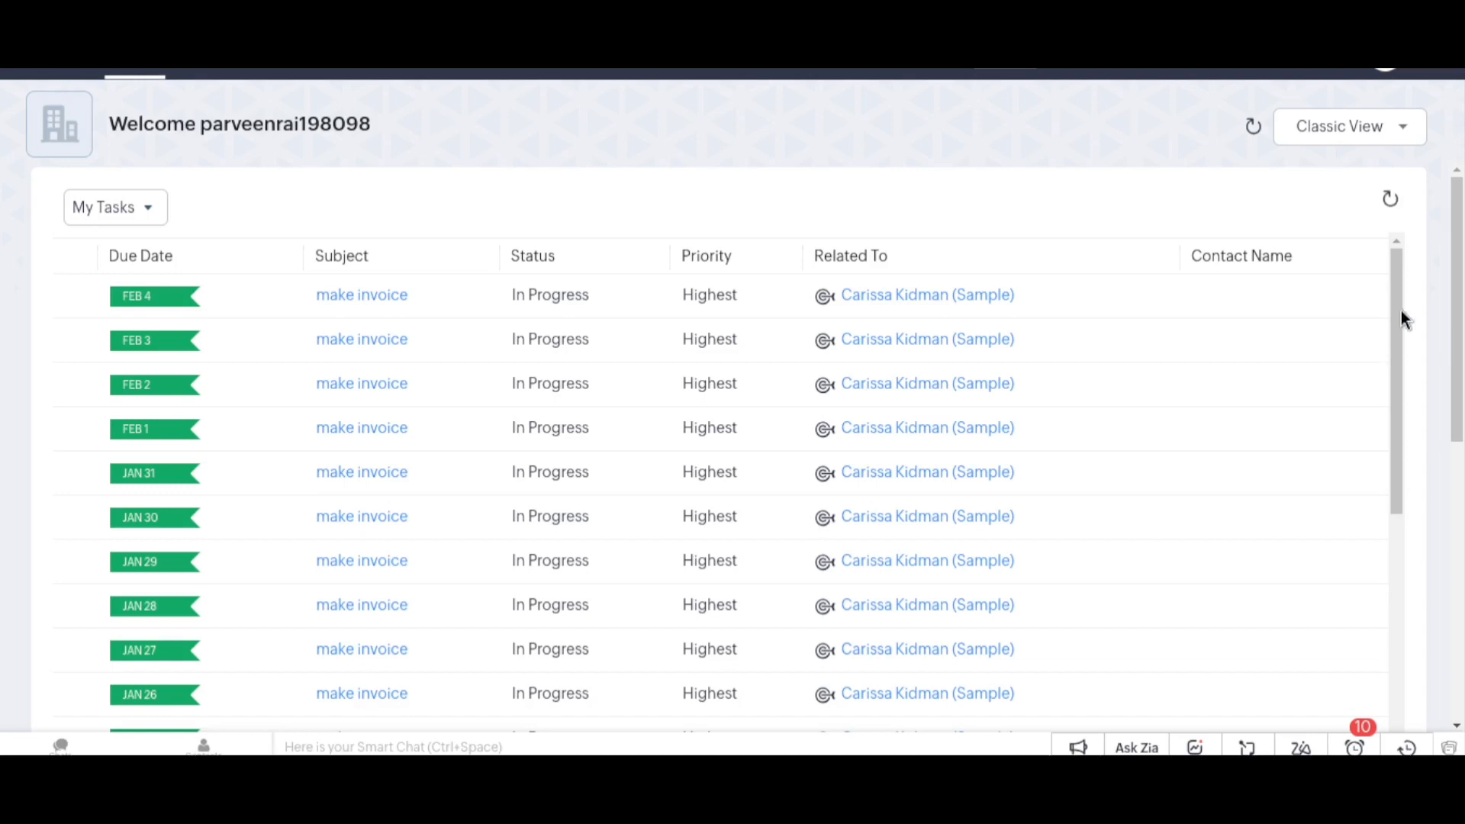
pyautogui.moveTo(1401, 309); pyautogui.dragTo(1417, 410)
# Switch to the account owner's personal home page and review its deals, calls, leads, open tasks and meetings
pyautogui.click(1346, 126)
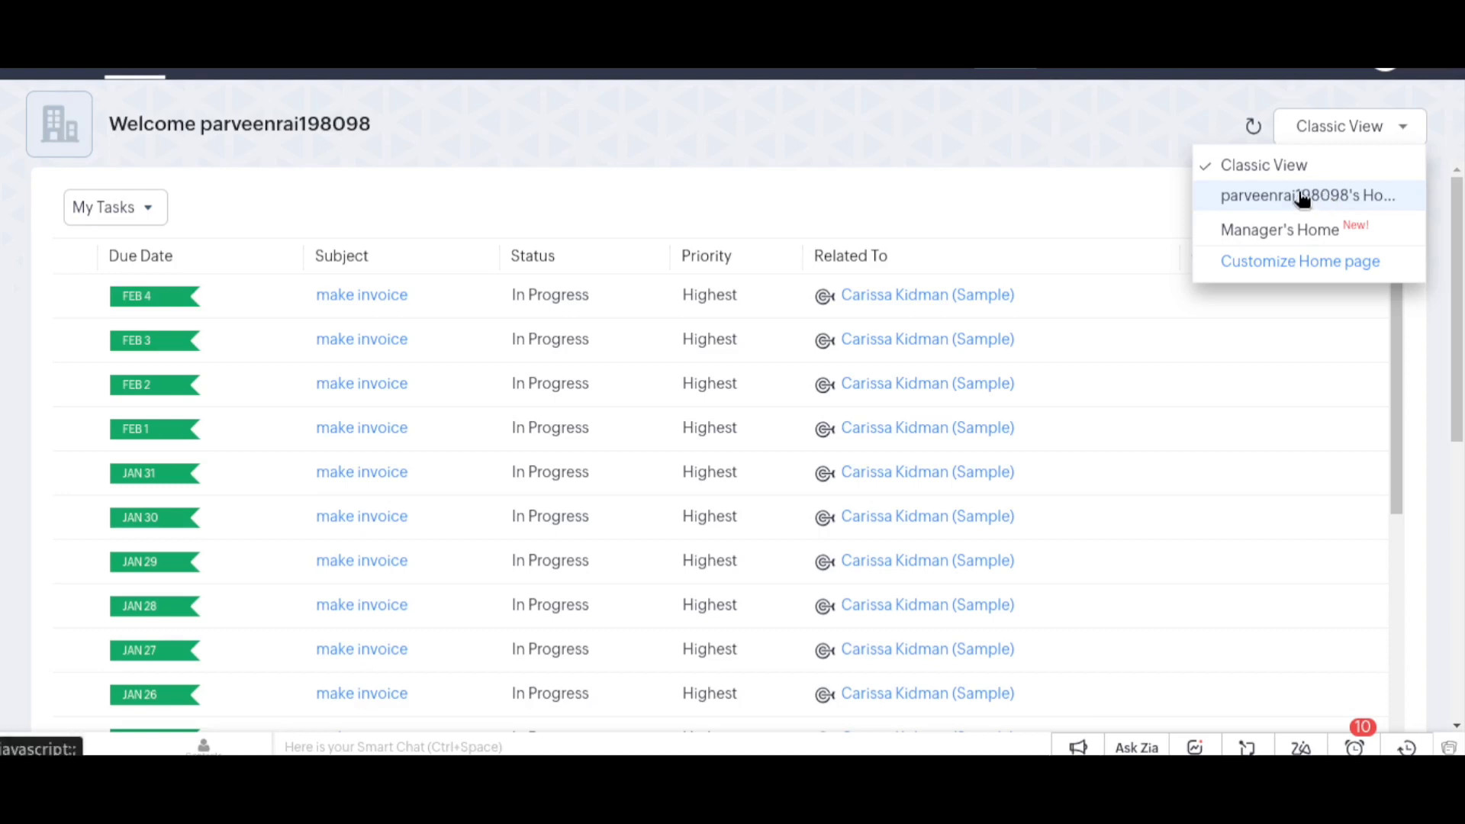
pyautogui.click(1303, 197)
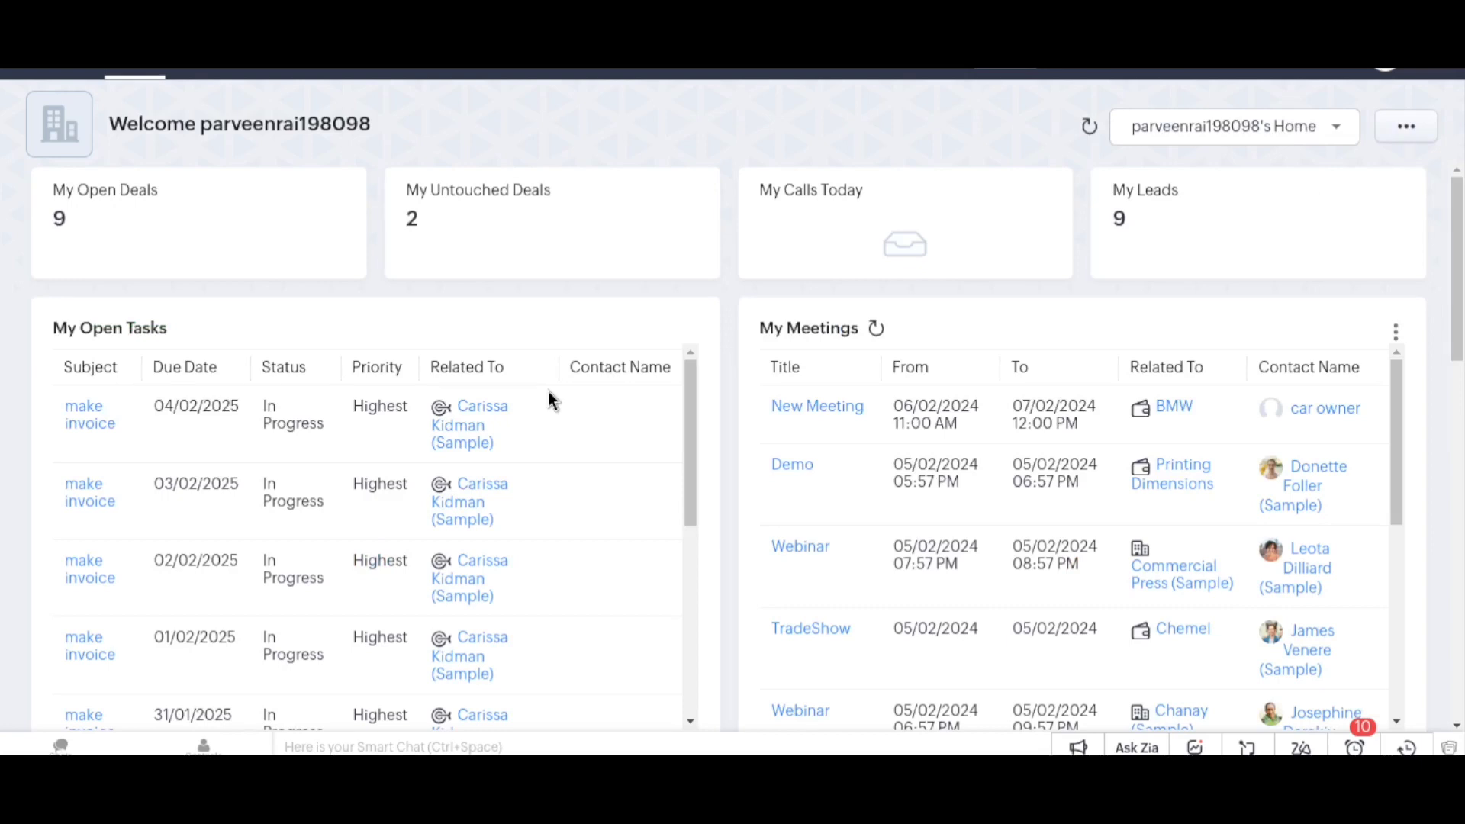
pyautogui.doubleClick(881, 241)
pyautogui.doubleClick(1119, 219)
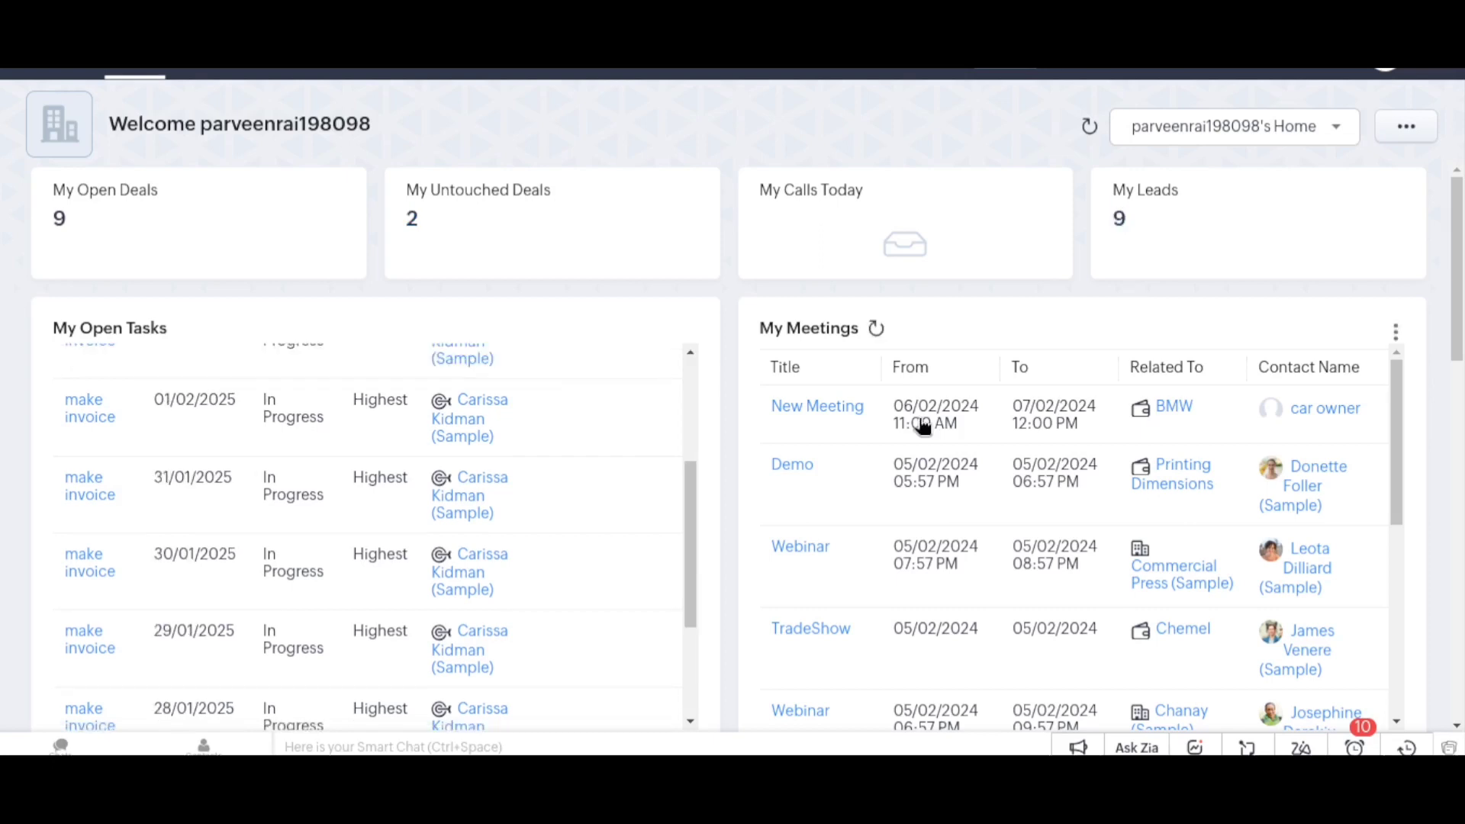
pyautogui.moveTo(1395, 435); pyautogui.dragTo(1398, 530)
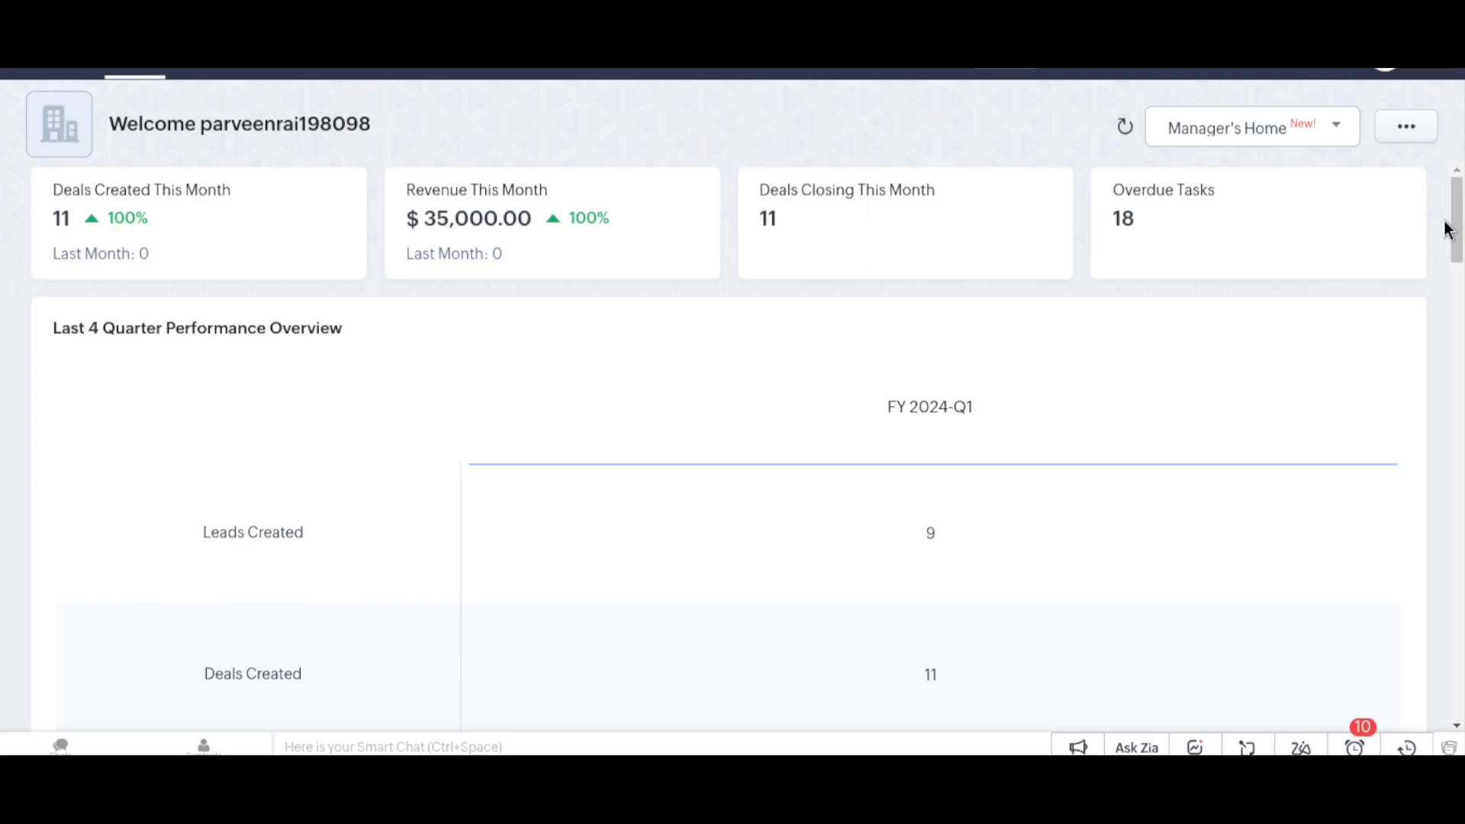
# Review the remaining Manager's Home widgets, from Leads By Source and Pipeline By Stage to the Sales Funnel
pyautogui.moveTo(1447, 228); pyautogui.dragTo(1453, 365)
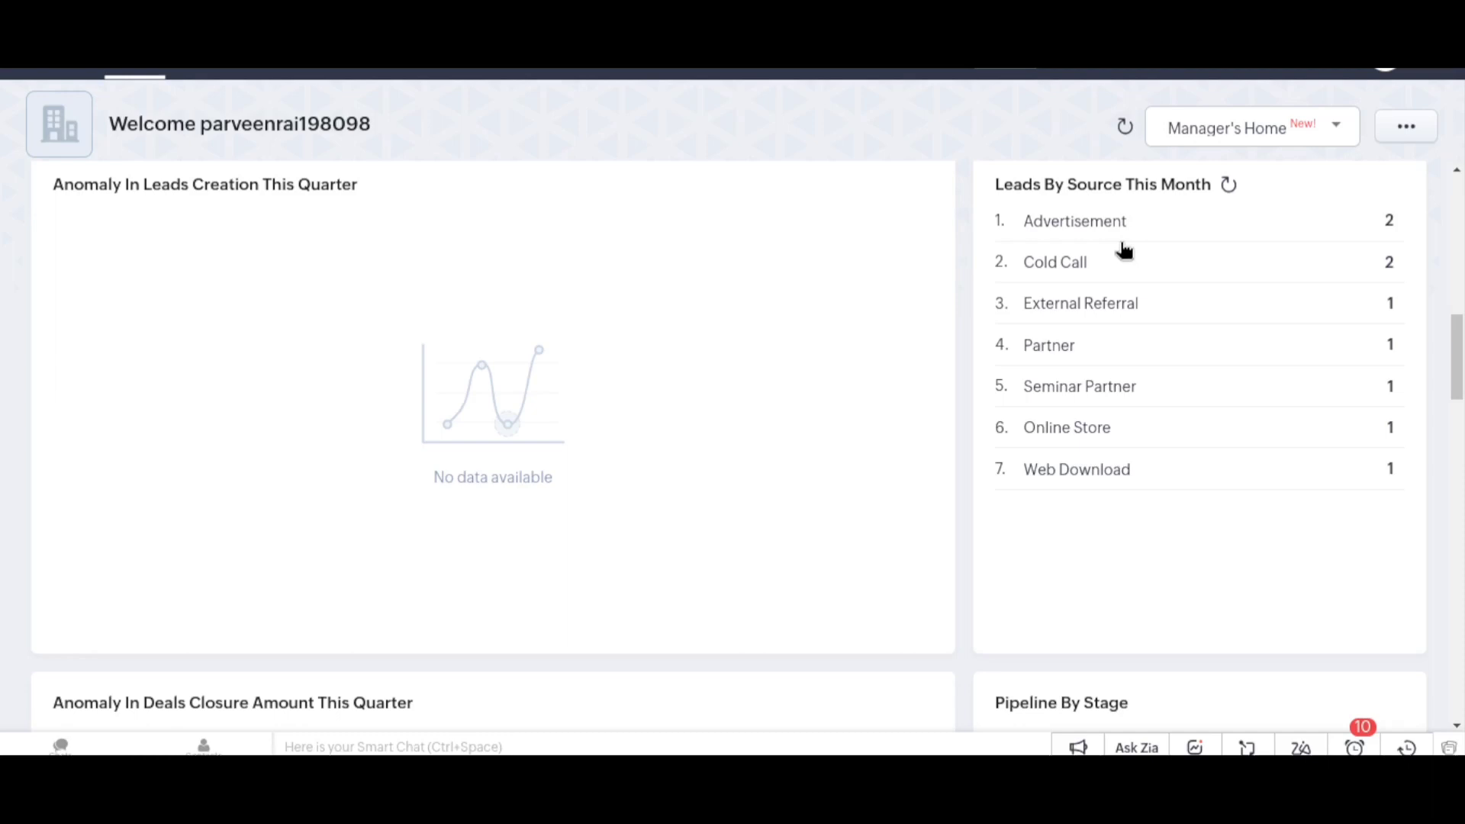
pyautogui.moveTo(1455, 355); pyautogui.dragTo(1453, 431)
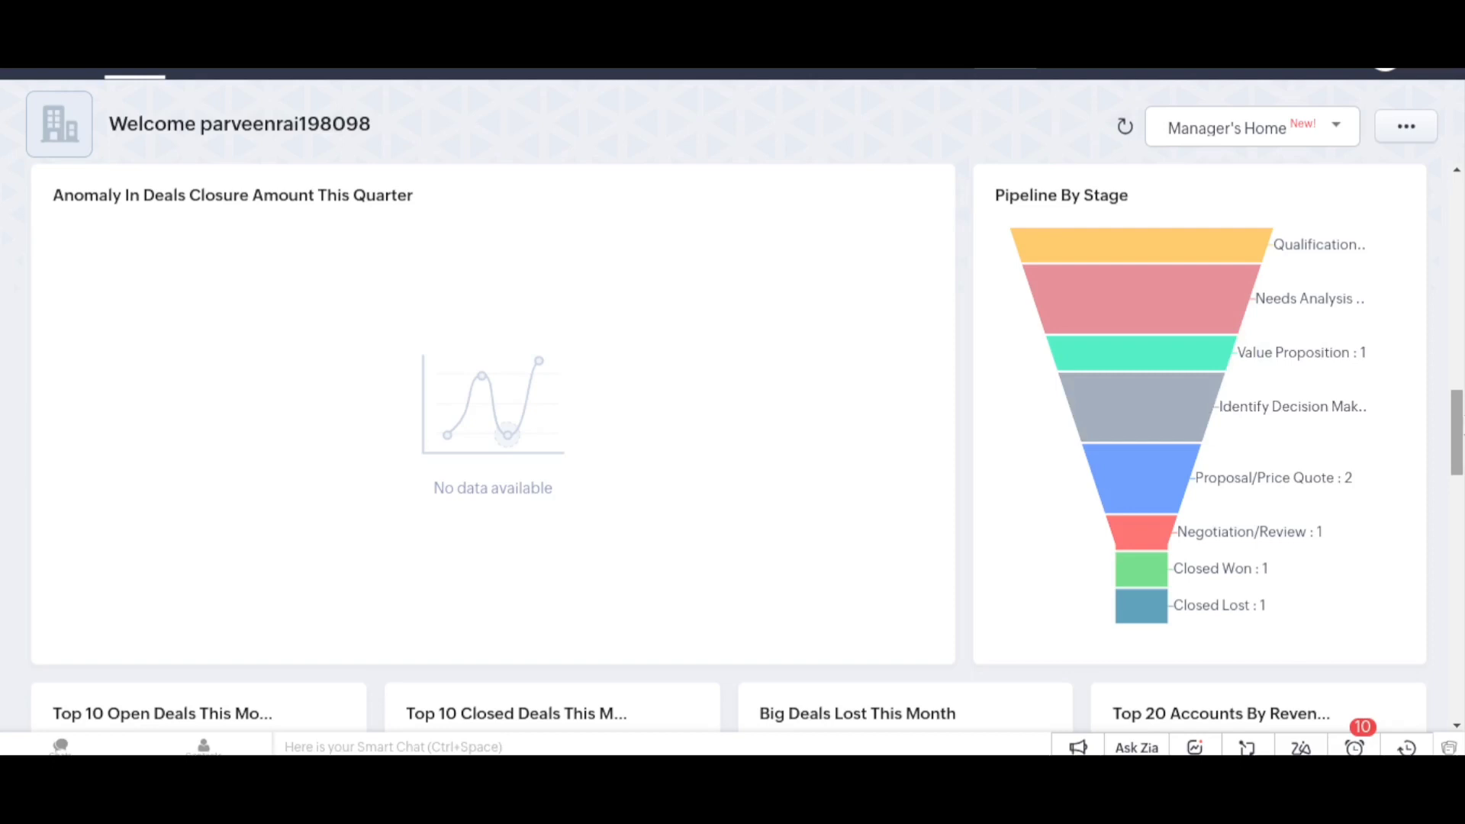
pyautogui.scroll(-5, 729, 443)
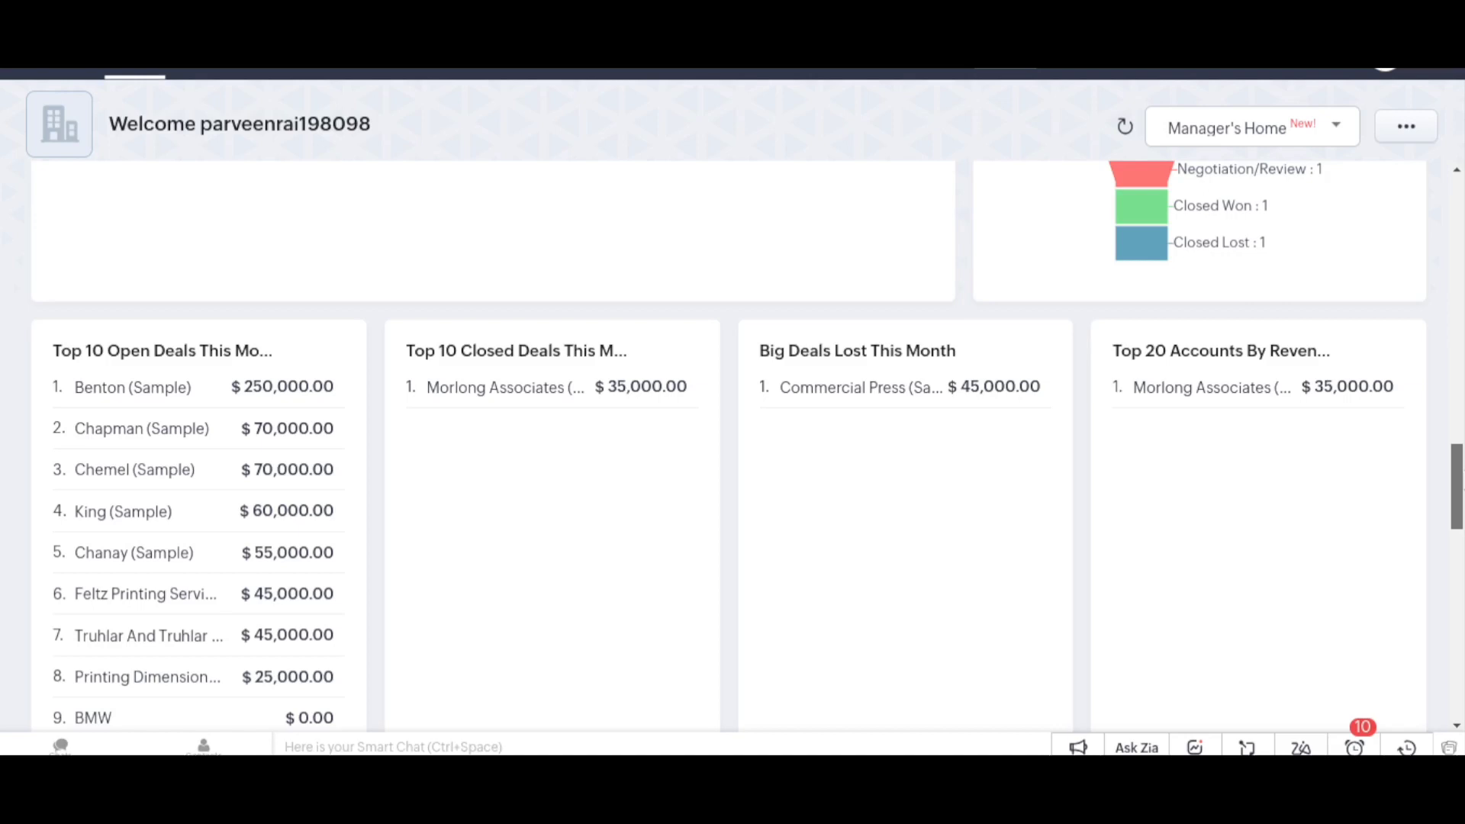
pyautogui.moveTo(1463, 471); pyautogui.dragTo(1461, 578)
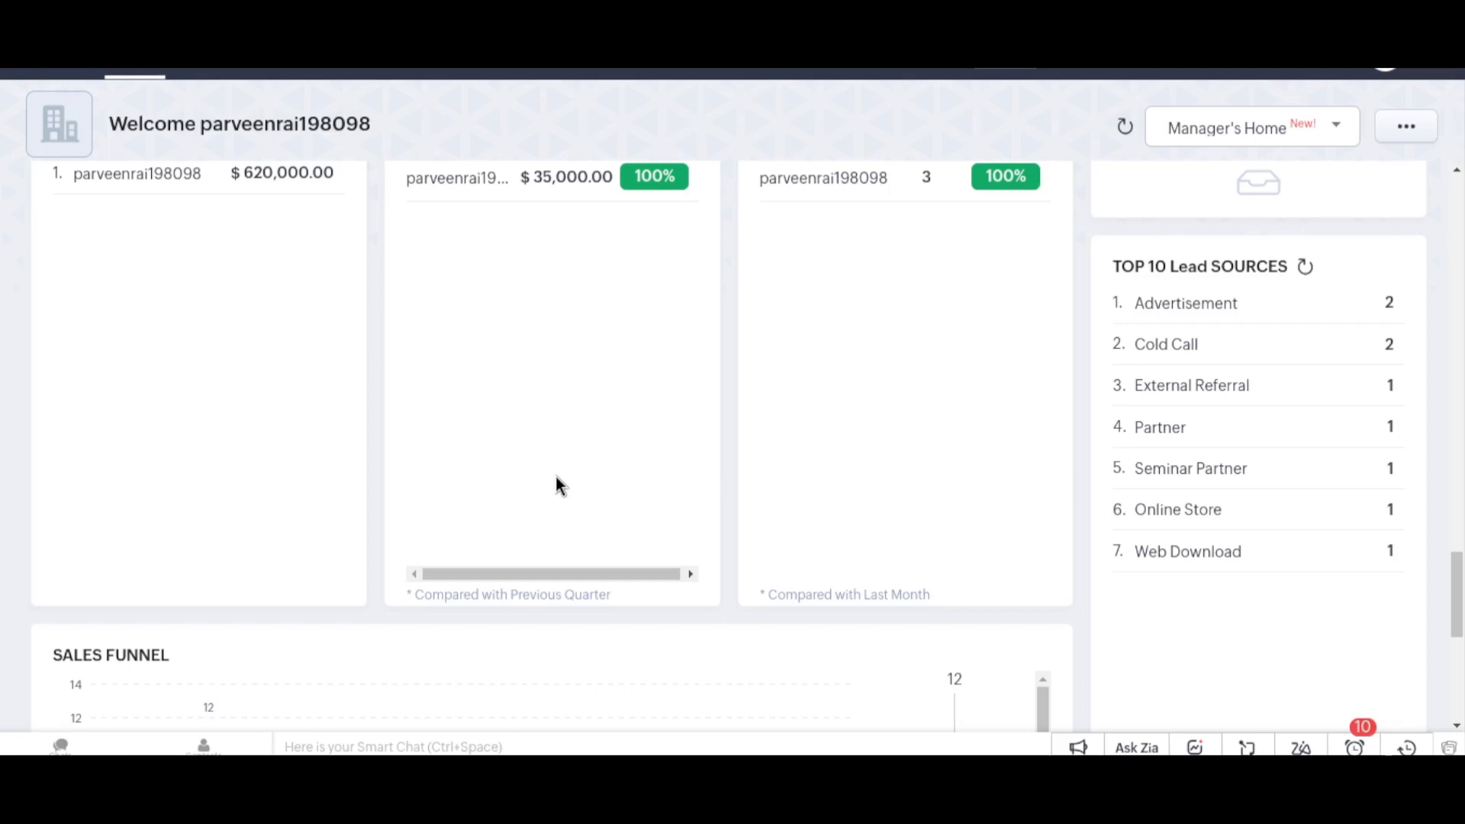
pyautogui.scroll(-7, 1074, 277)
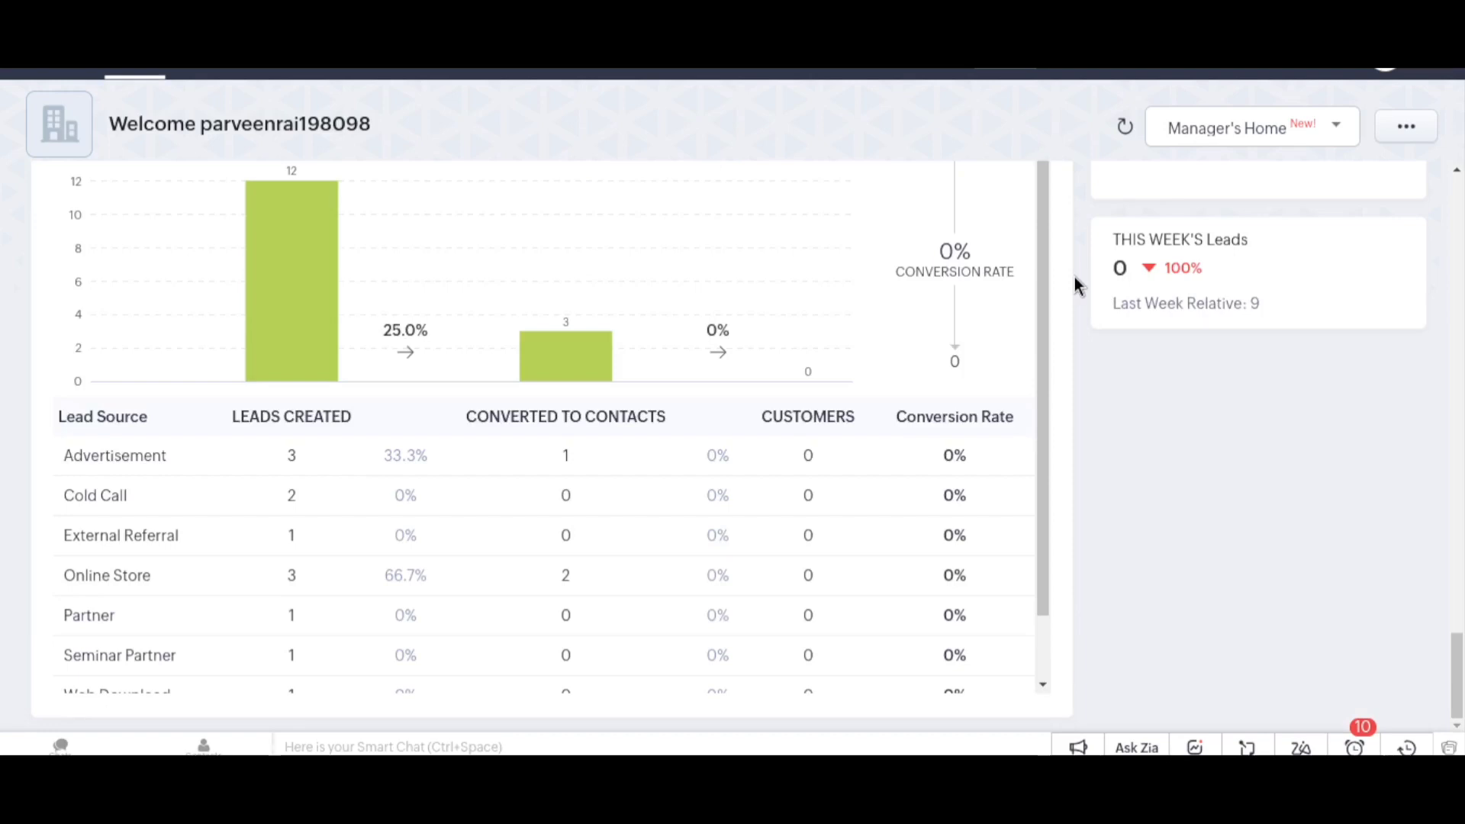
# Open the home page customization from the home view choices
pyautogui.click(1344, 137)
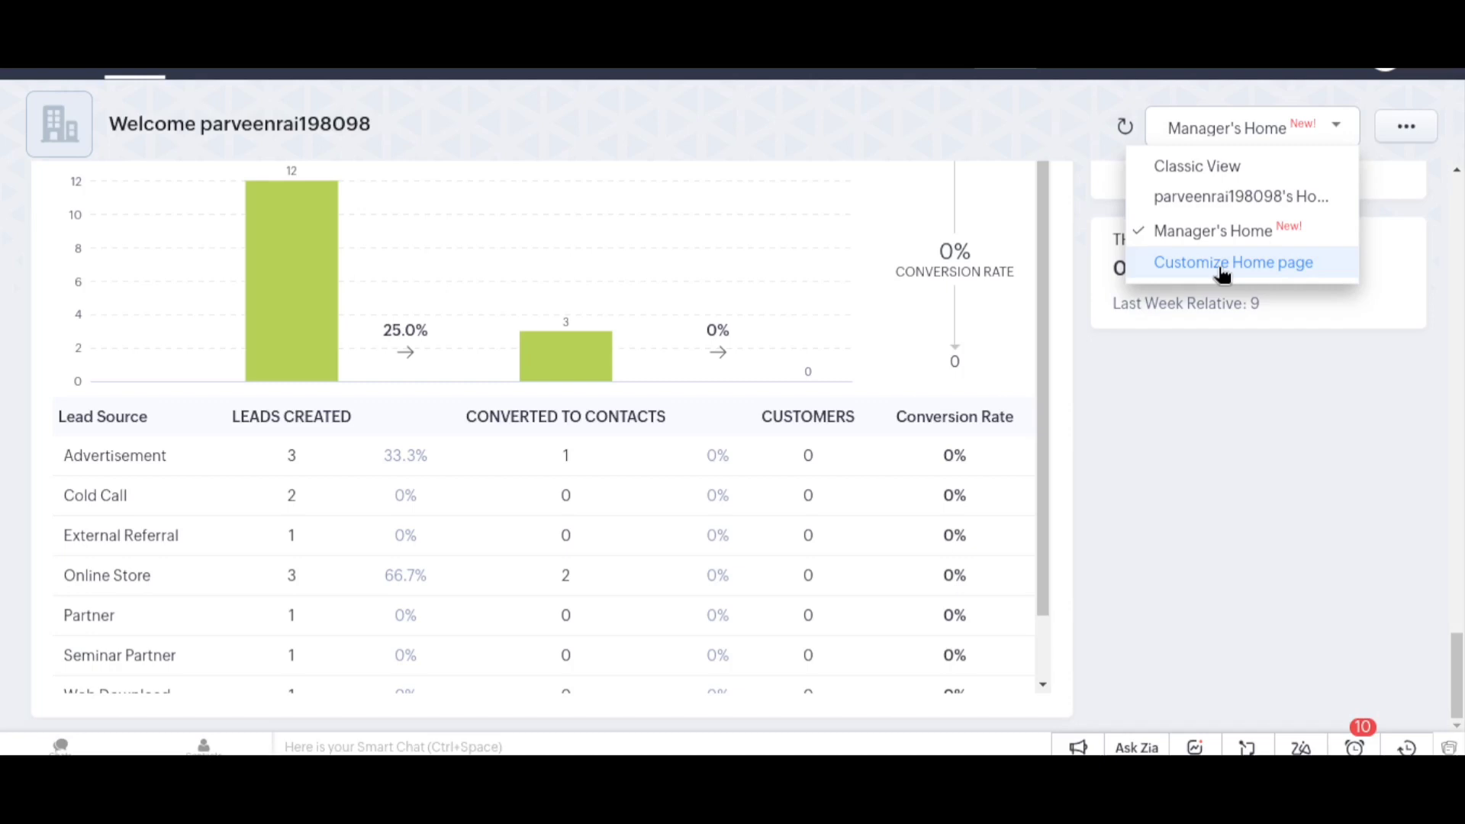
pyautogui.click(1222, 271)
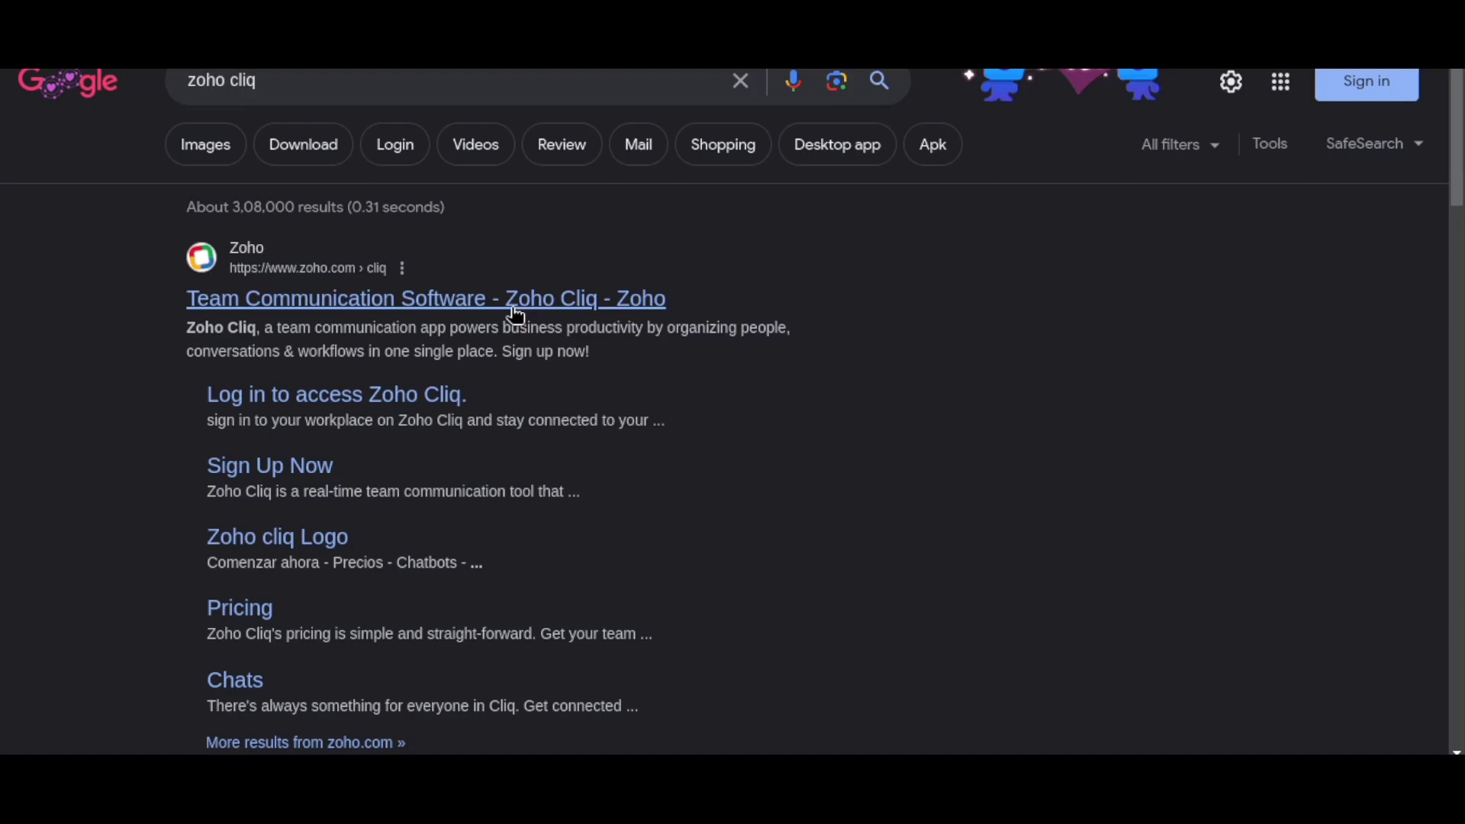
# Open the Team Communication Software - Zoho Cliq page from the web search results
pyautogui.click(516, 299)
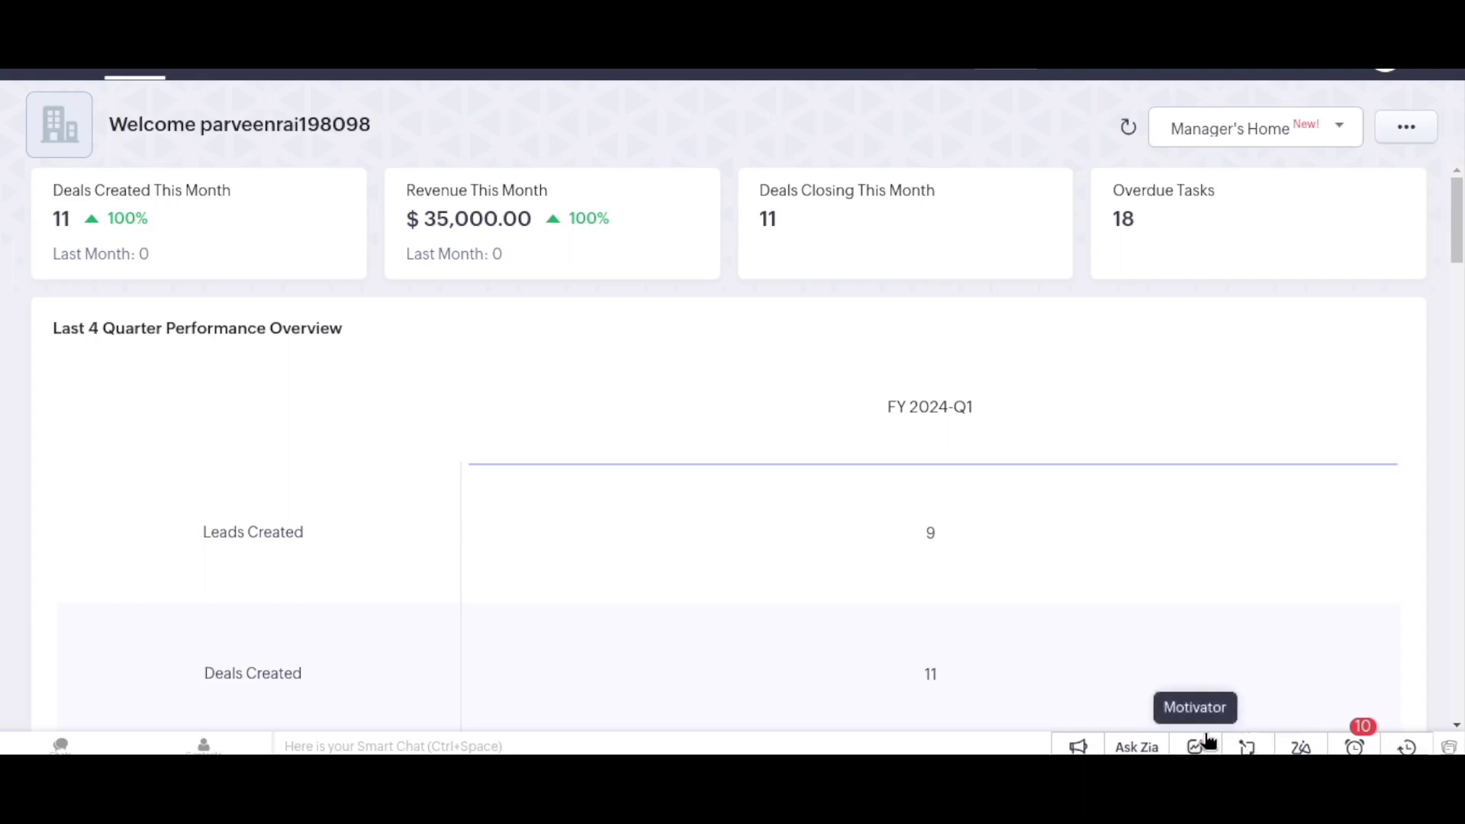
# Look through the Zia notifications on the CRM home page and close them
pyautogui.click(1300, 746)
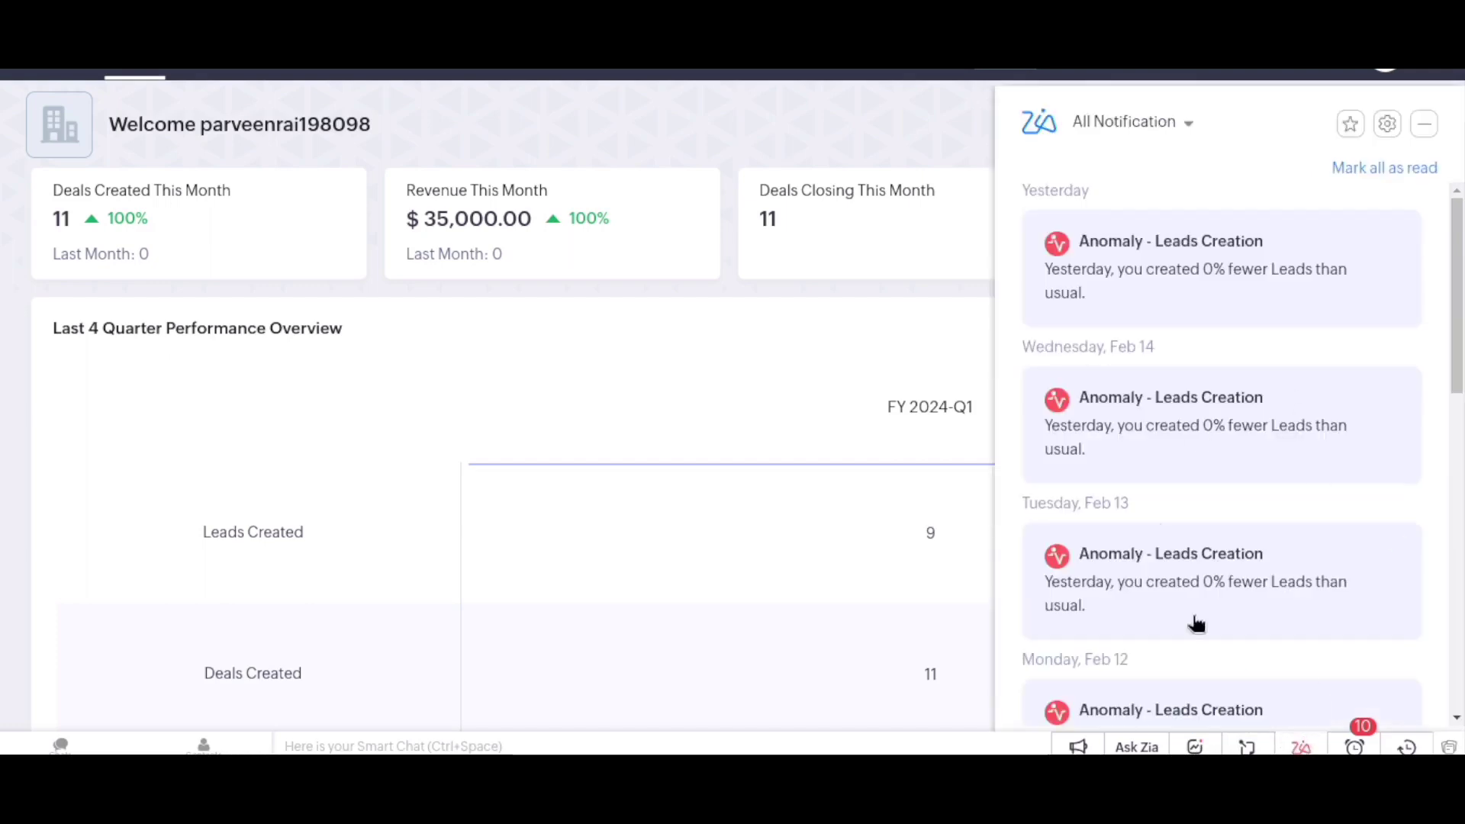
pyautogui.moveTo(1457, 302)
pyautogui.mouseDown()
pyautogui.moveTo(1457, 542)
pyautogui.moveTo(1457, 297)
pyautogui.mouseUp()
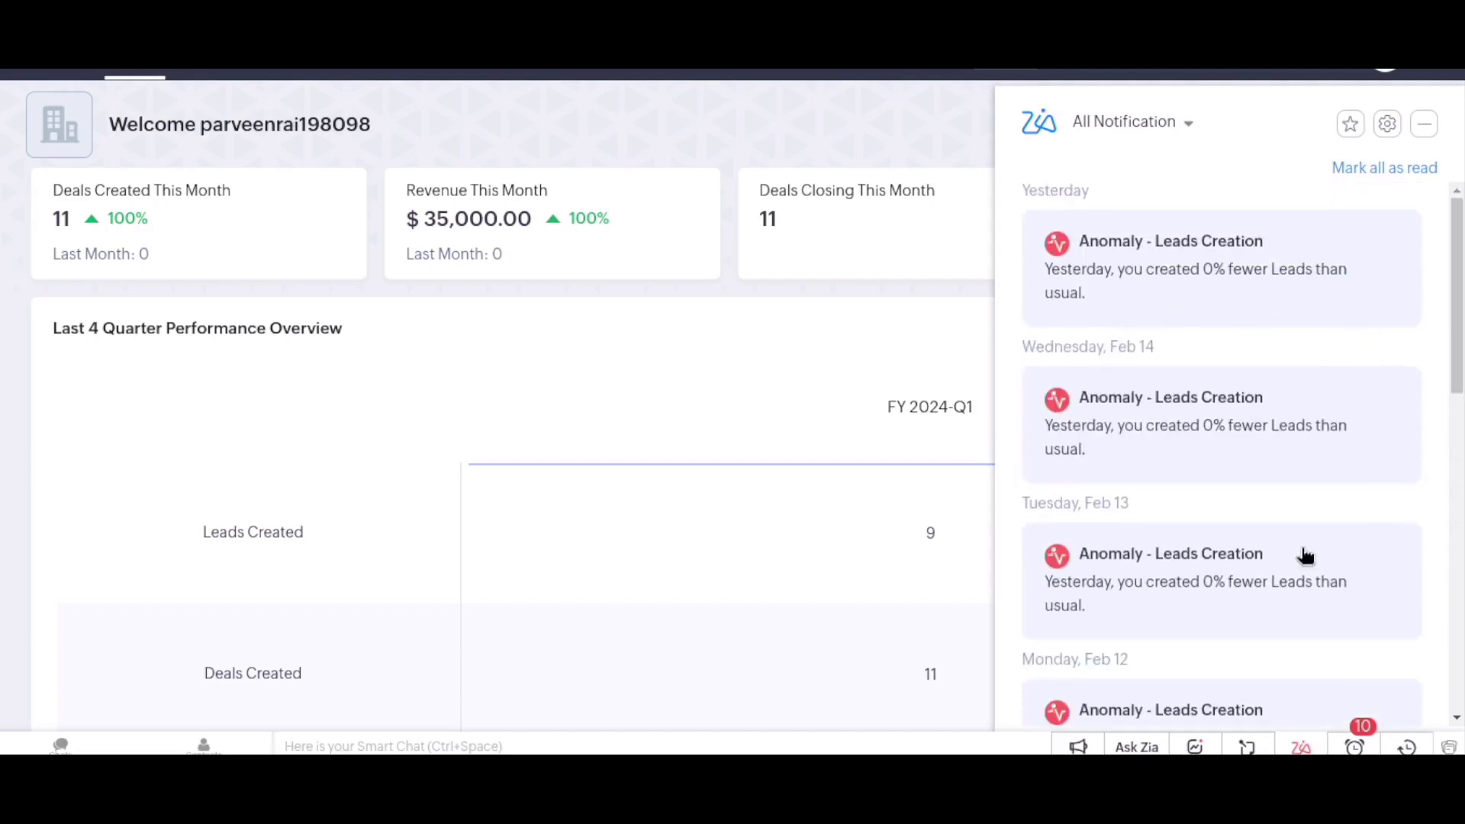
pyautogui.click(1303, 748)
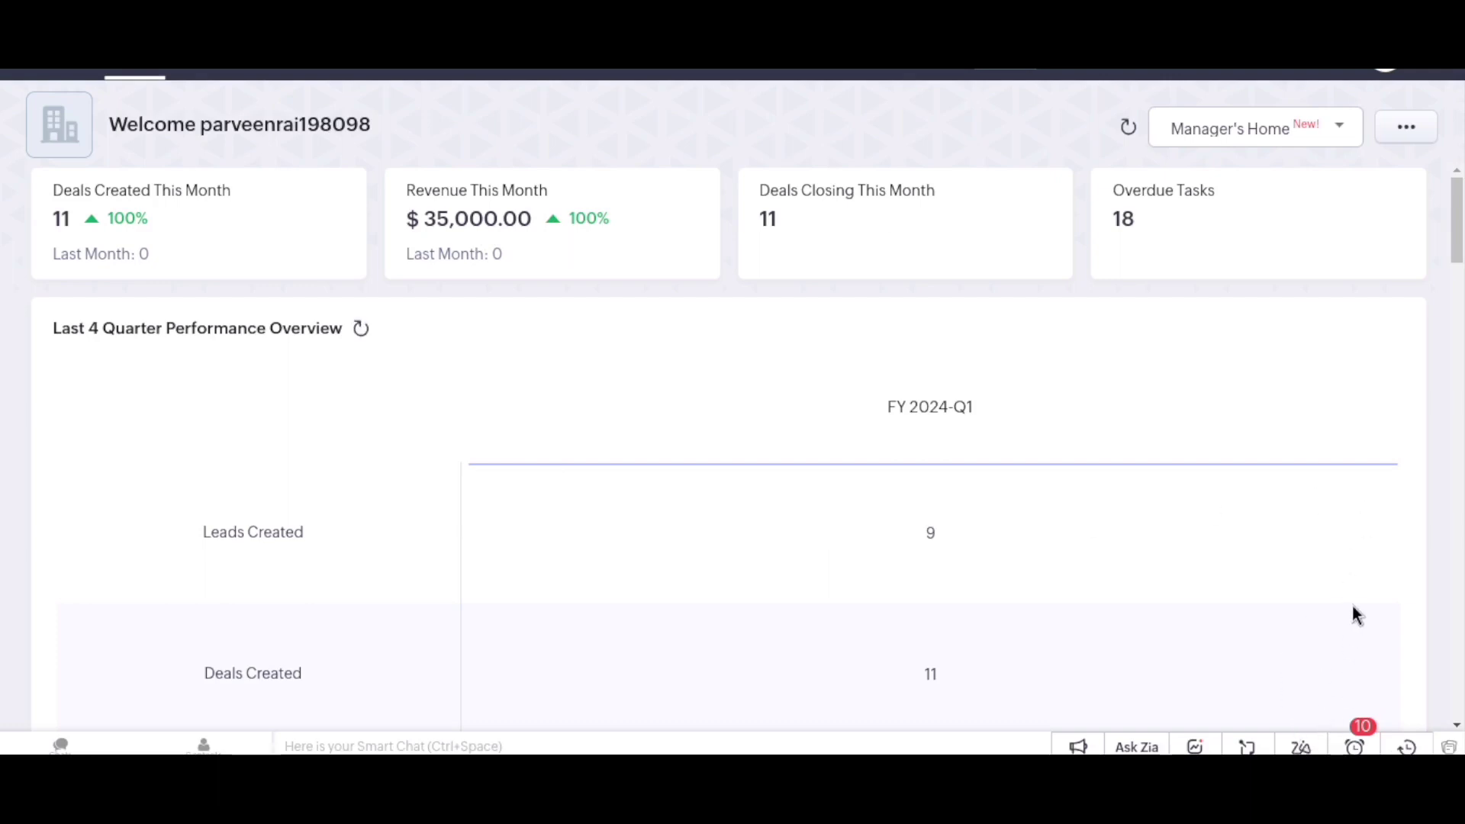
# Open the reminders, select today's make invoice task, expand its details and close the reminders
pyautogui.click(1354, 747)
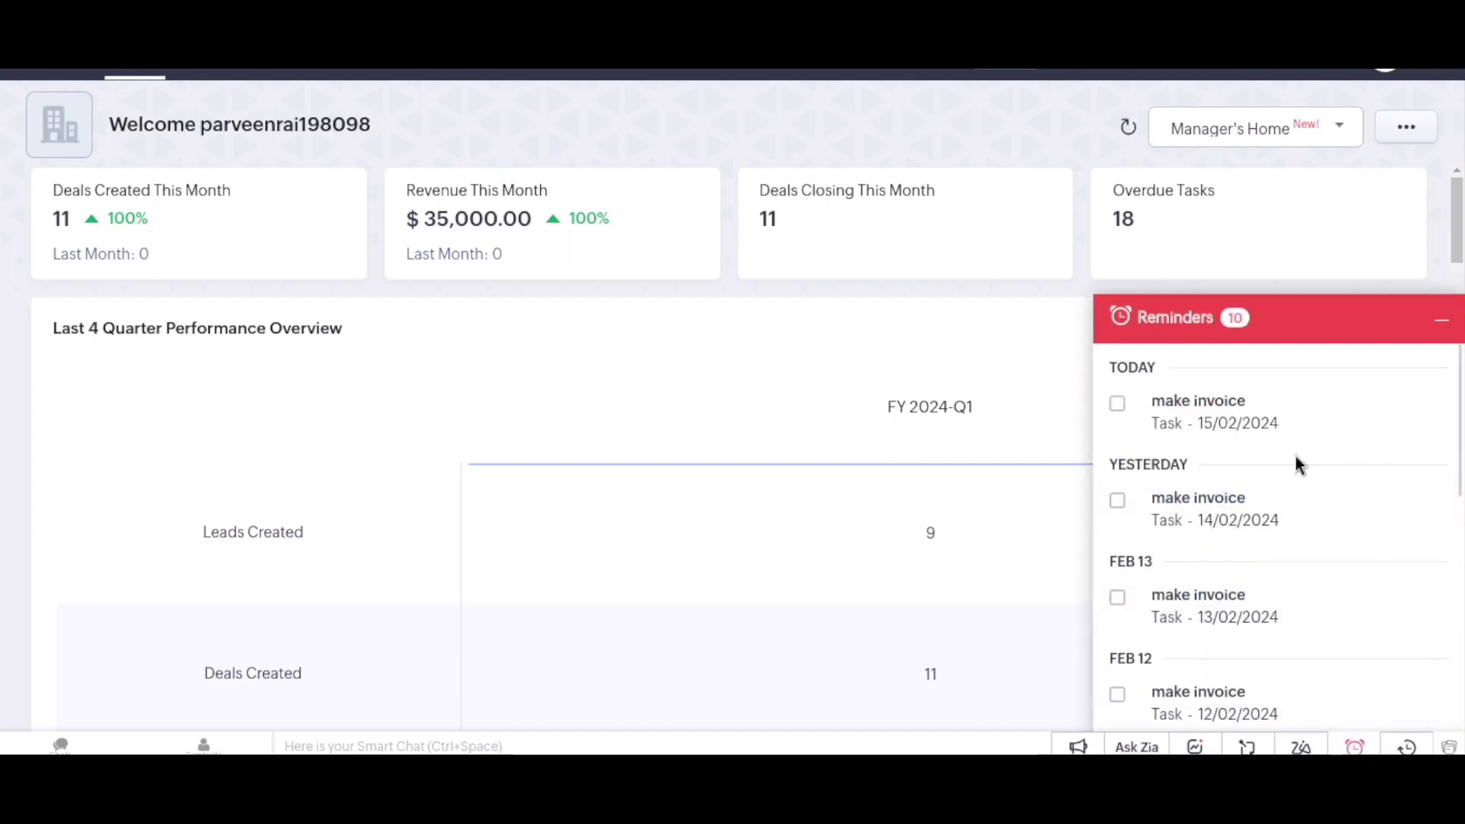
pyautogui.moveTo(1203, 412)
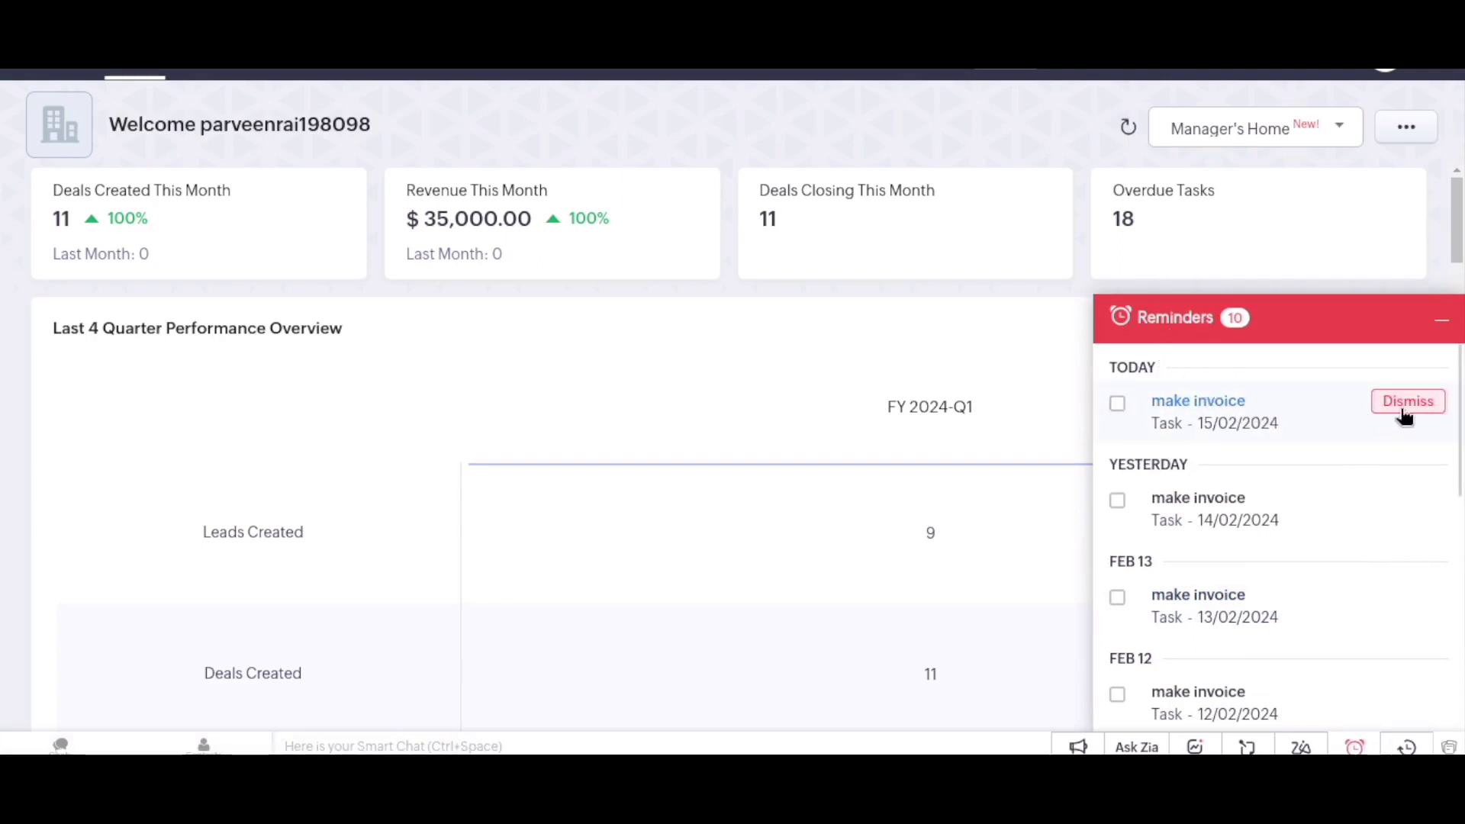
pyautogui.click(1115, 404)
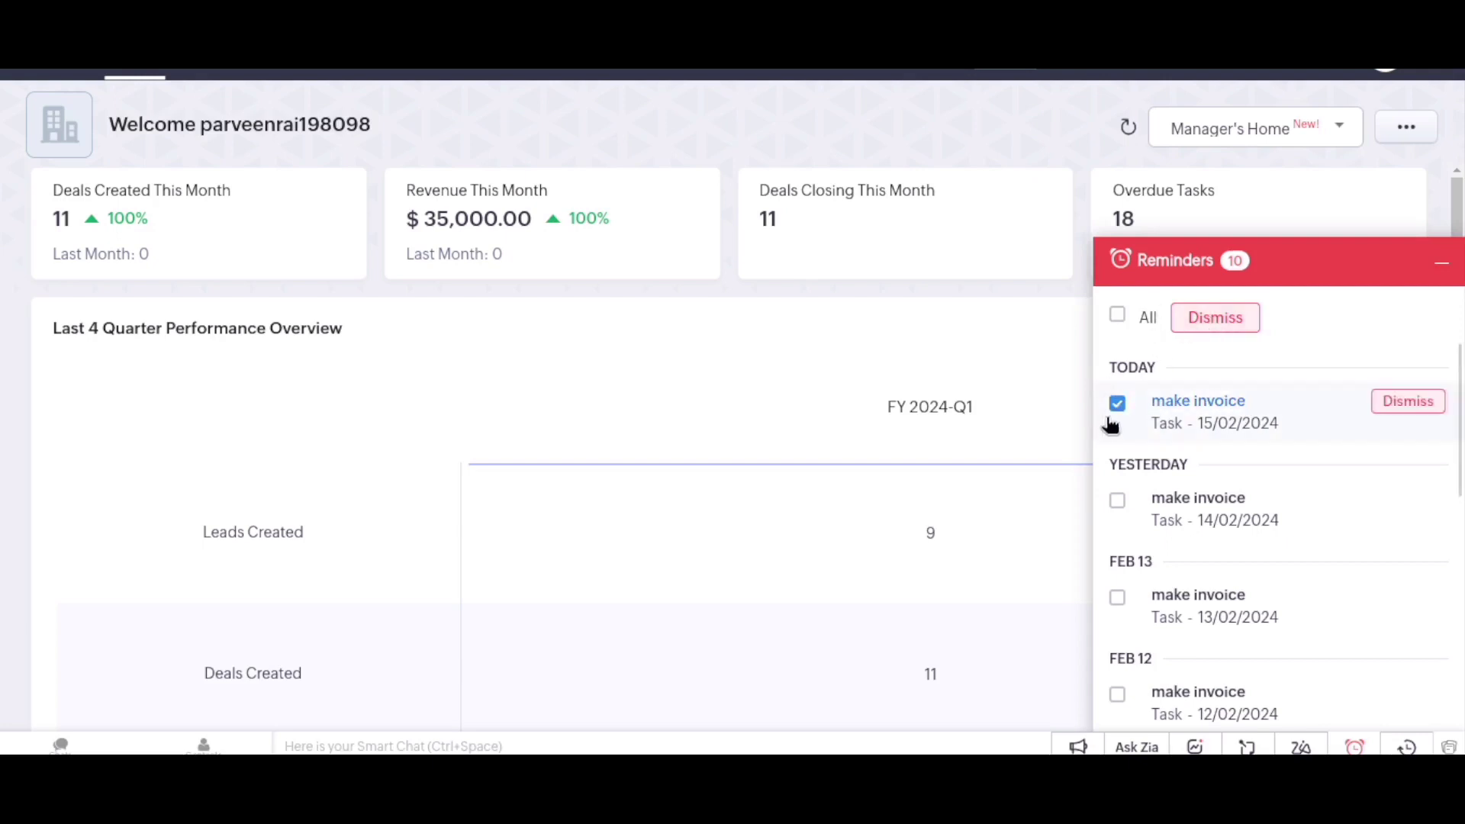
pyautogui.click(1221, 423)
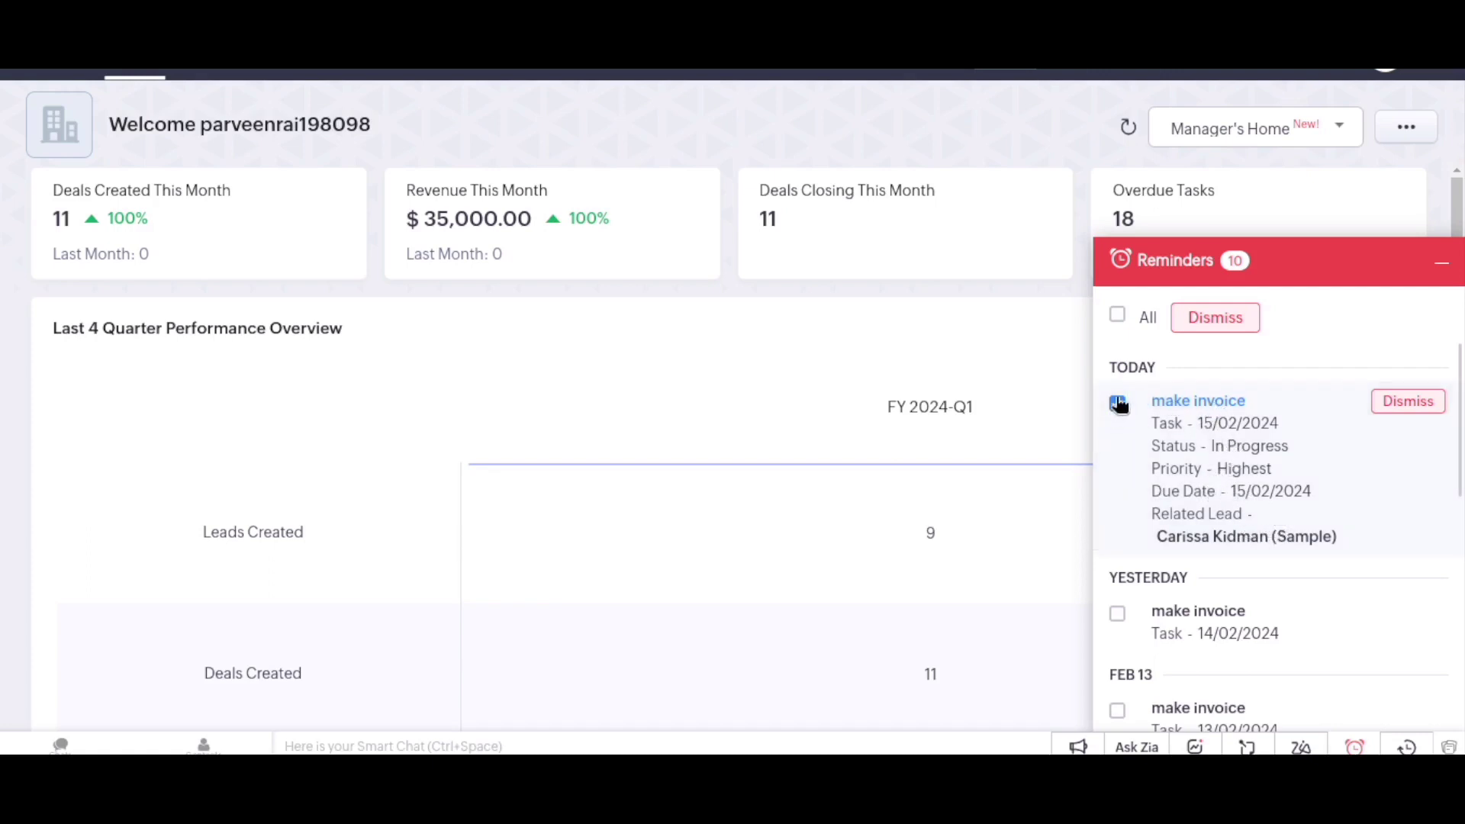
pyautogui.click(1441, 262)
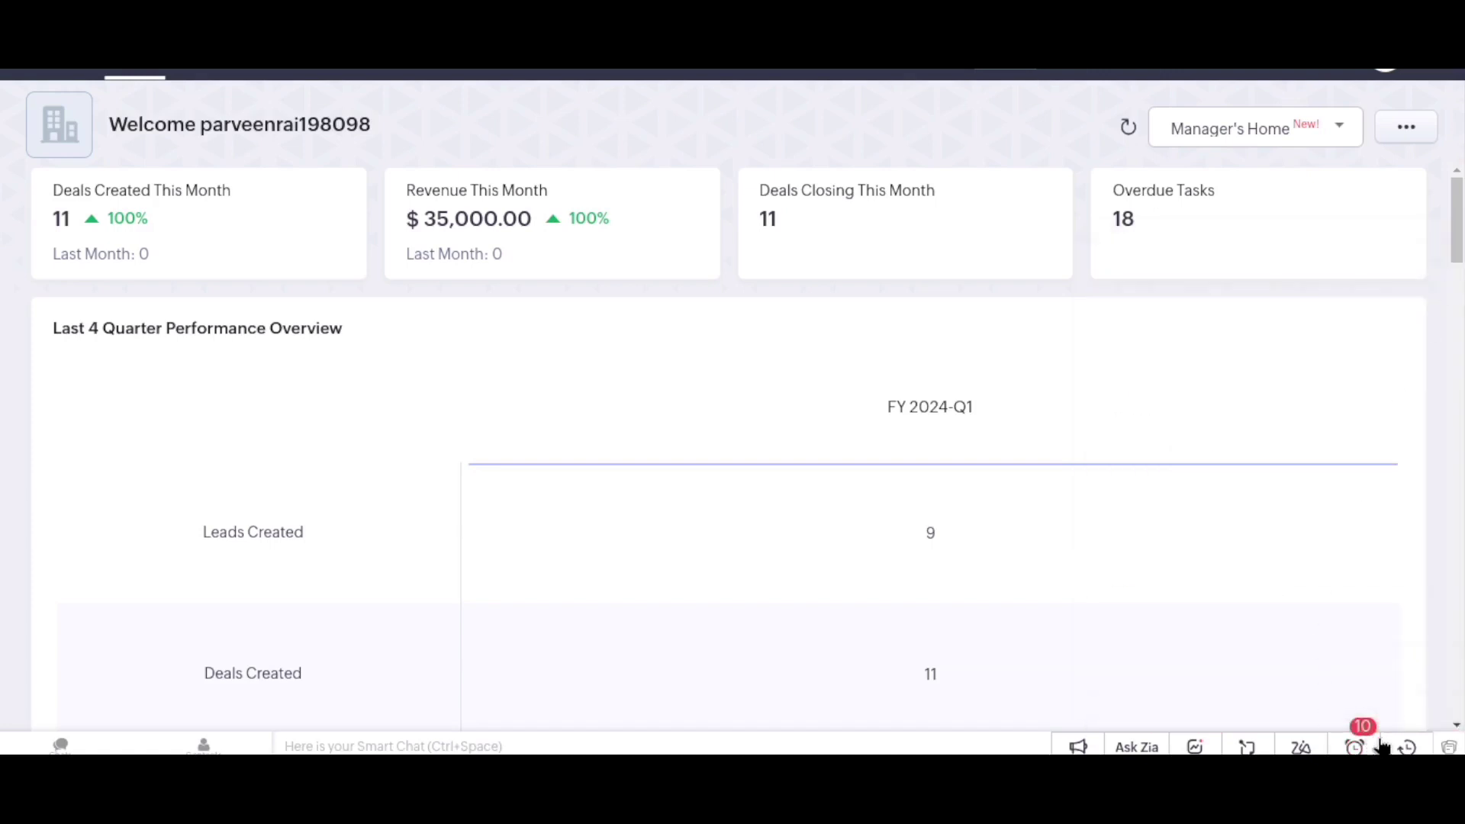
# Show the list of recently viewed CRM items
pyautogui.click(1403, 746)
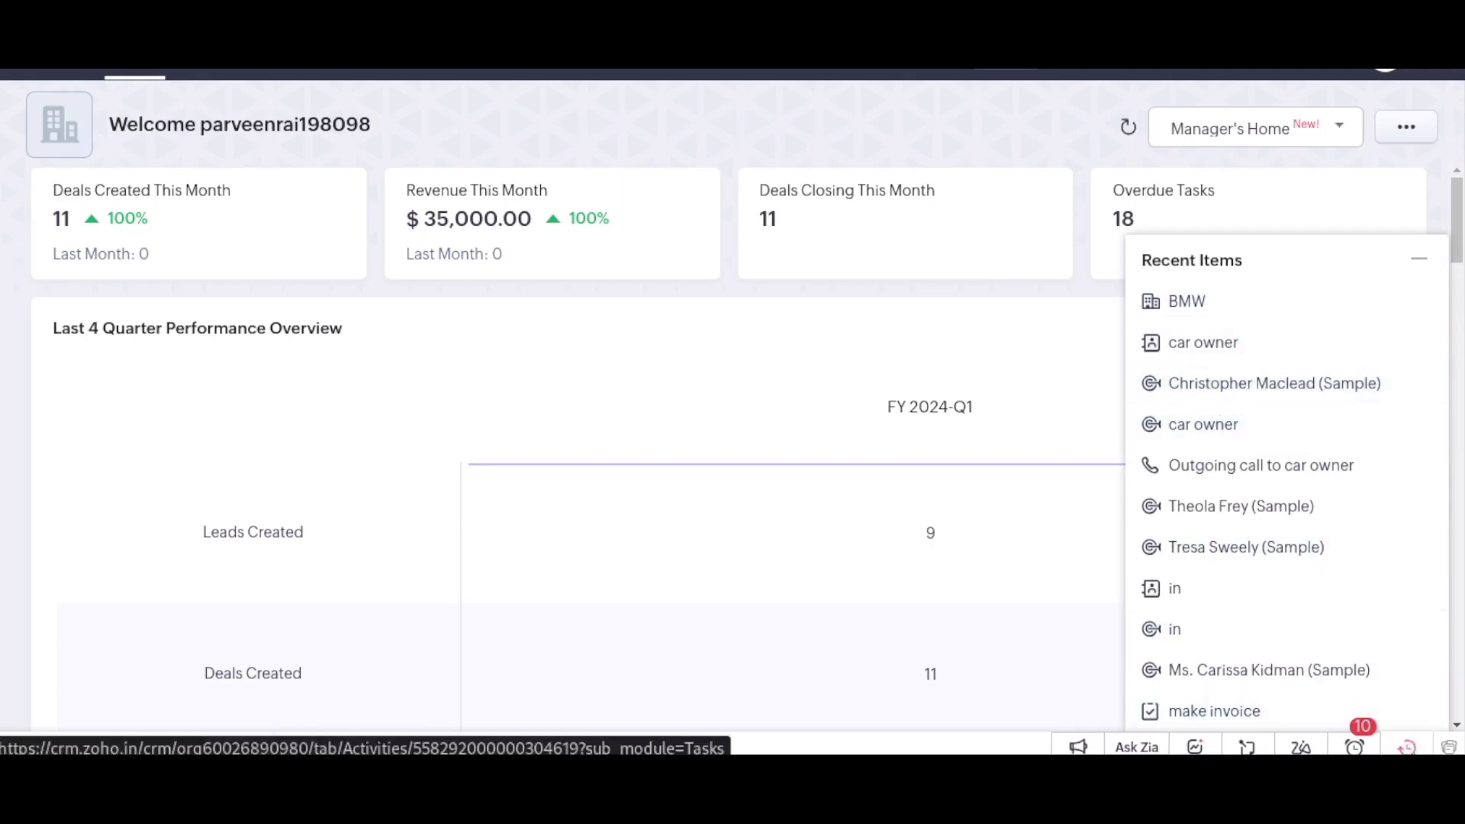
# Close the recent items and start a new to-do note in Zoho Notebook with its first item ready for entry
pyautogui.click(1422, 737)
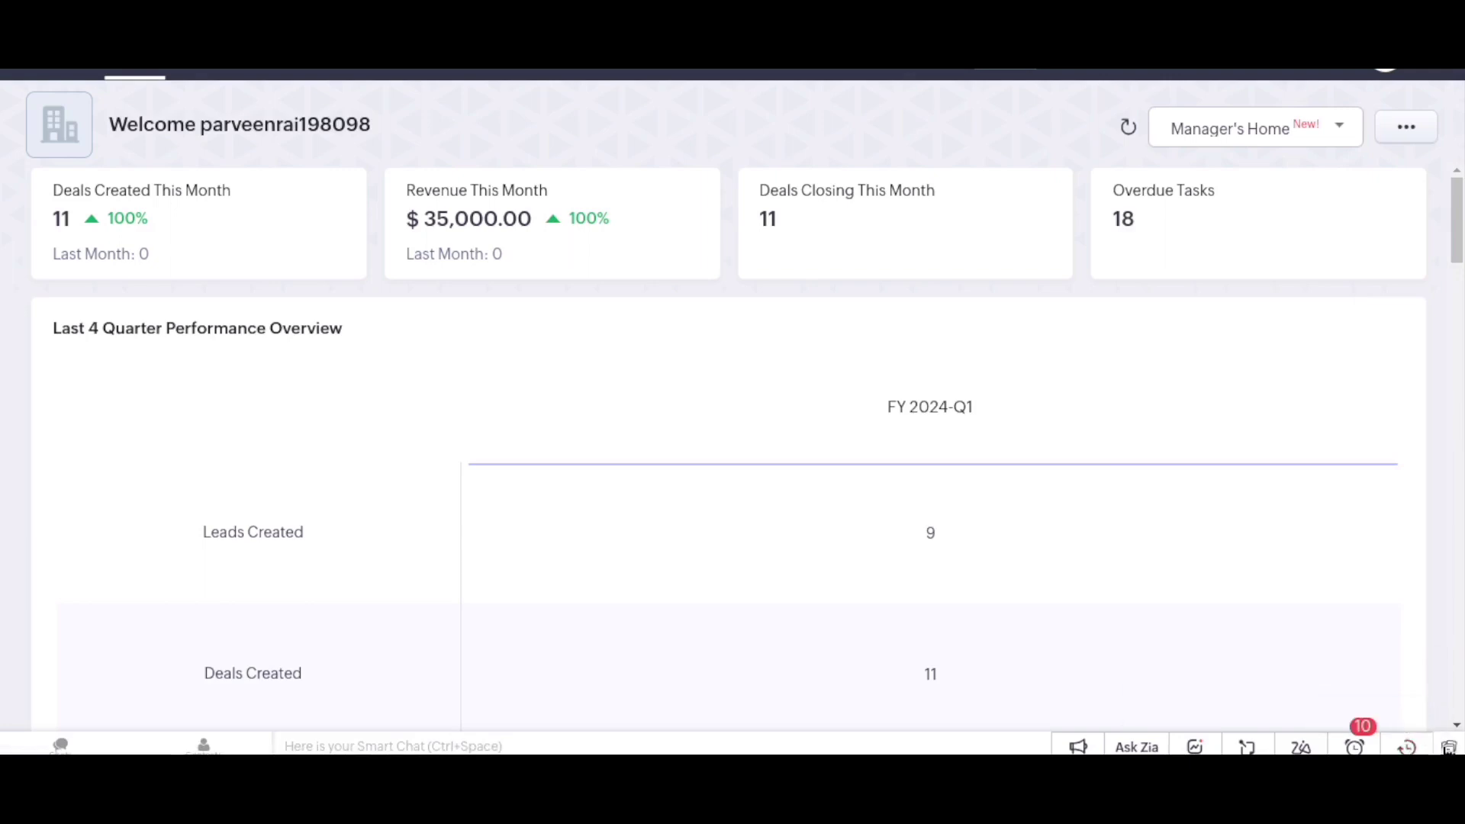
pyautogui.click(1447, 748)
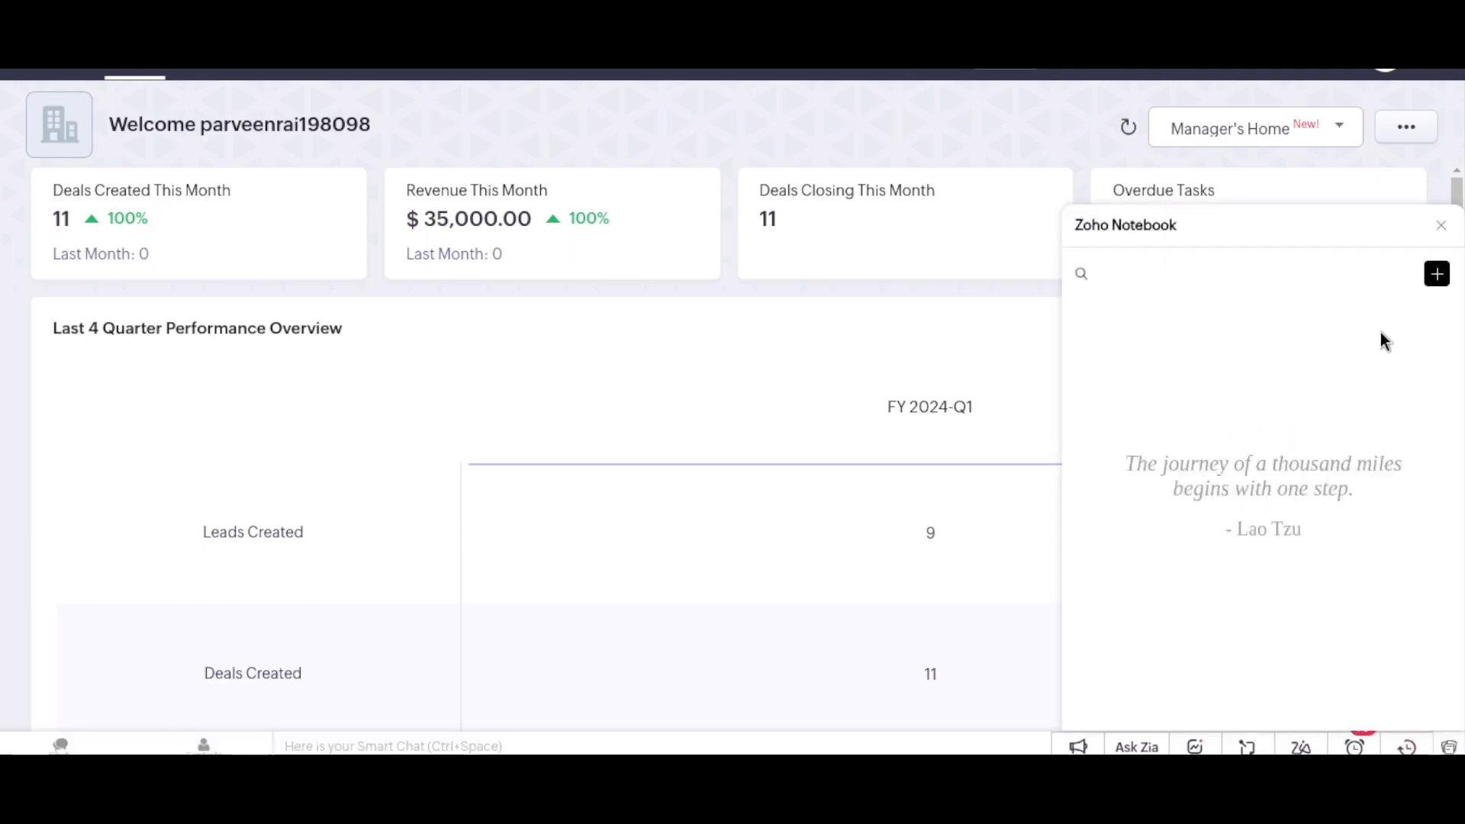
pyautogui.click(1436, 274)
pyautogui.click(1401, 327)
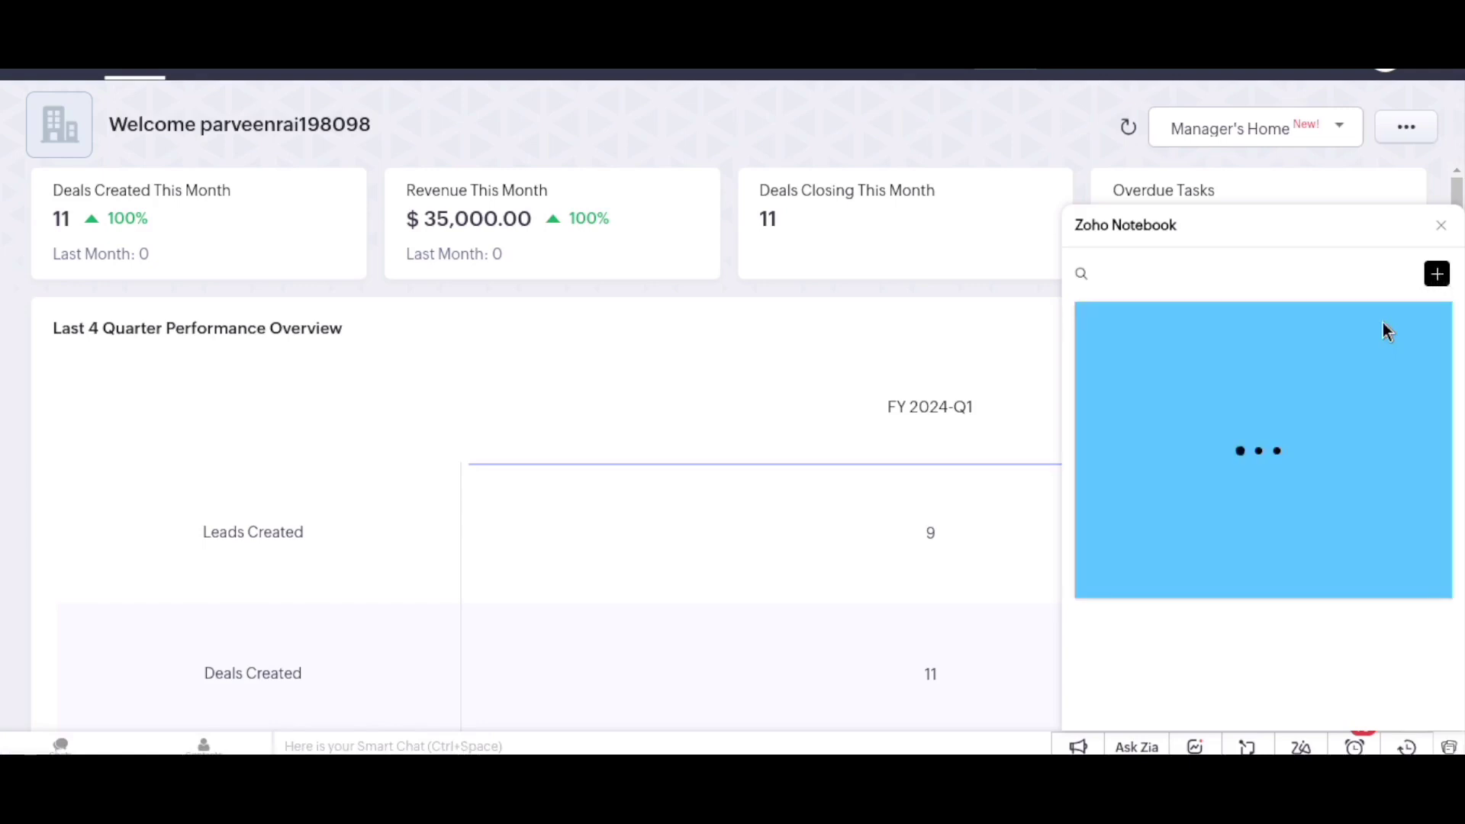
pyautogui.click(1438, 278)
pyautogui.click(1373, 383)
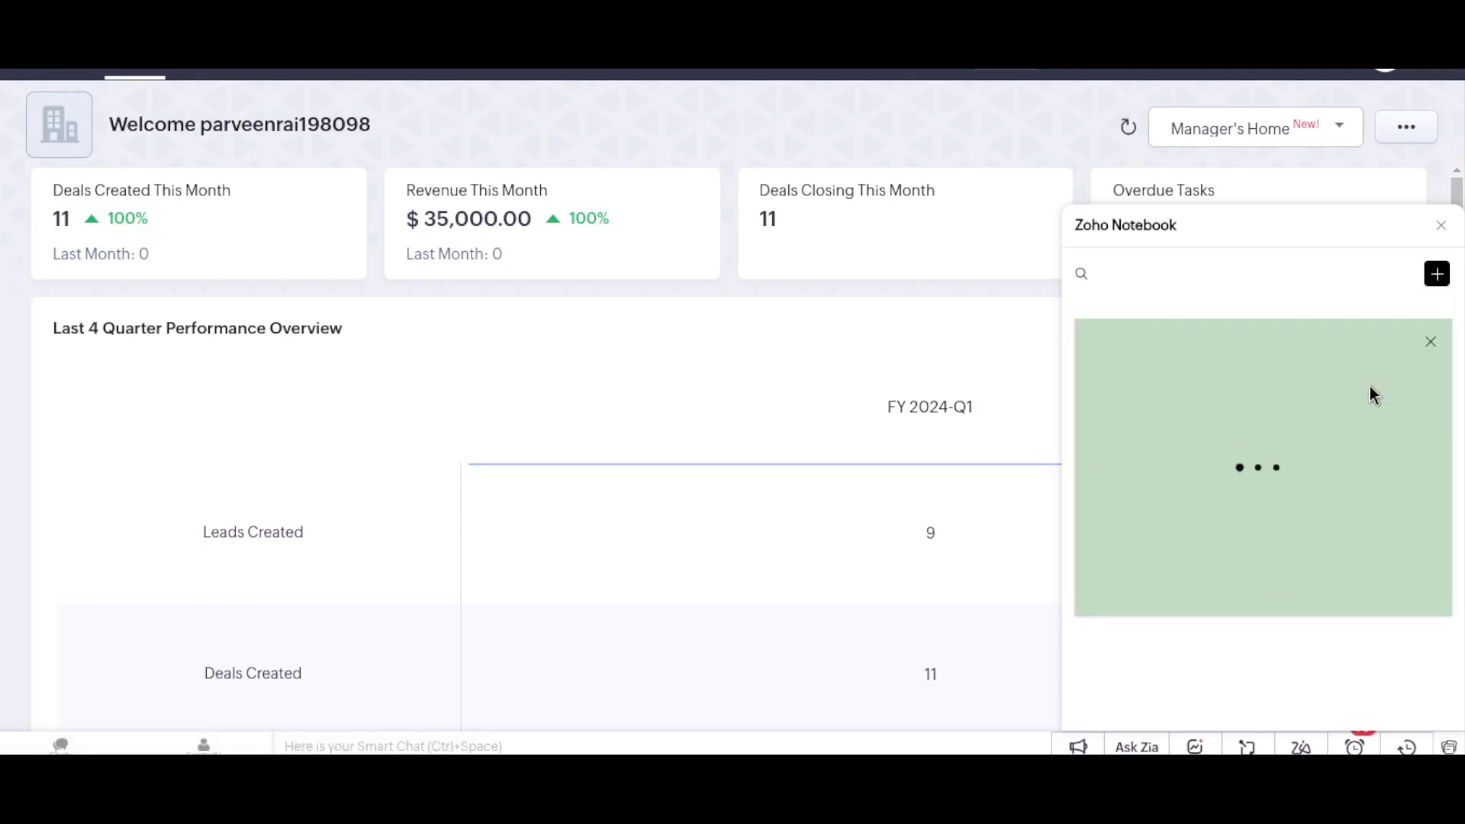
pyautogui.click(1437, 281)
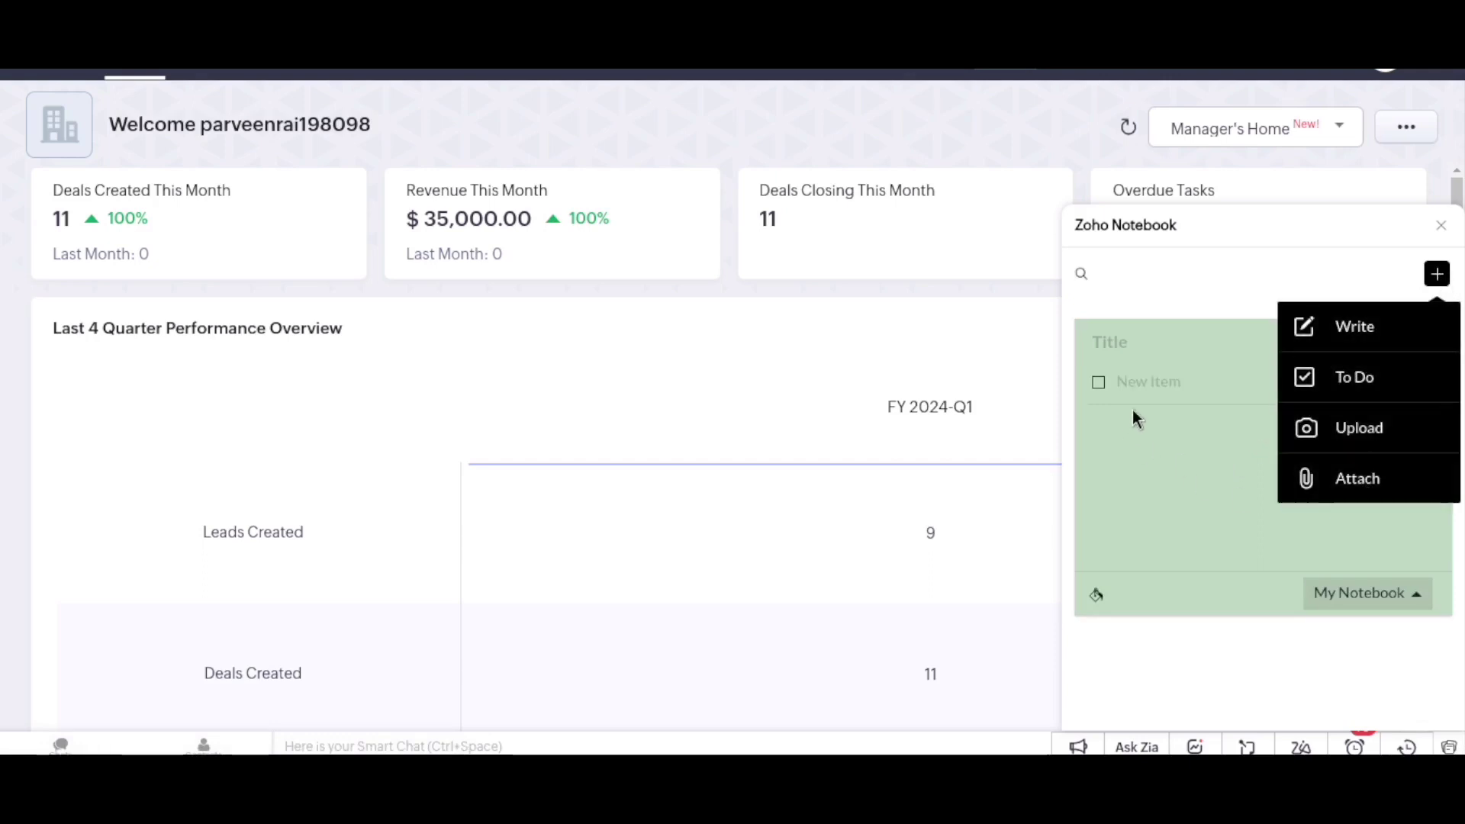
pyautogui.click(1151, 386)
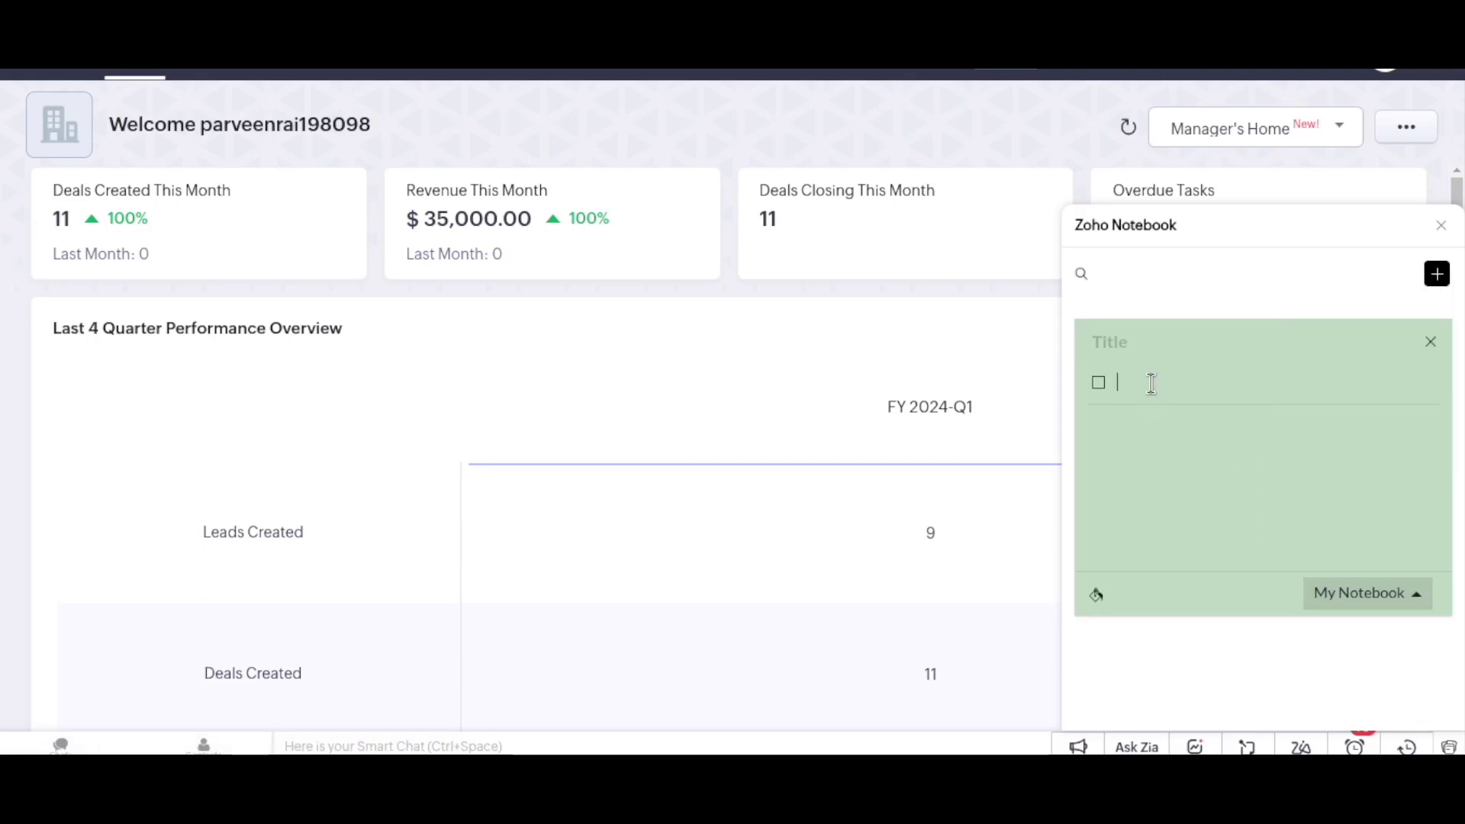
# Enter the to-do items "this is my first task" and "that is the second task" in the note
pyautogui.write('this is my f')
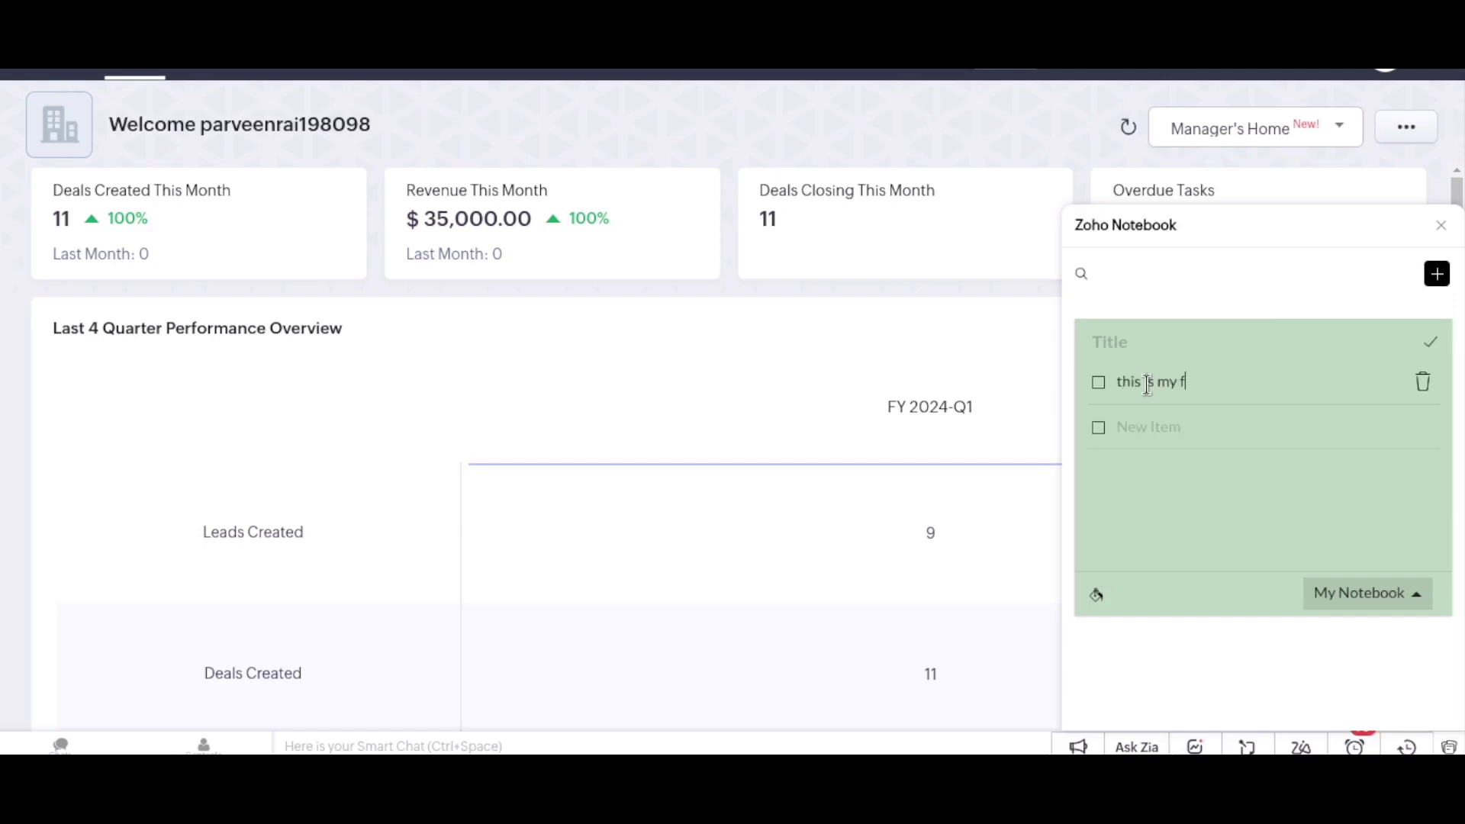
pyautogui.write('irst task')
pyautogui.press('Return')
pyautogui.write('that')
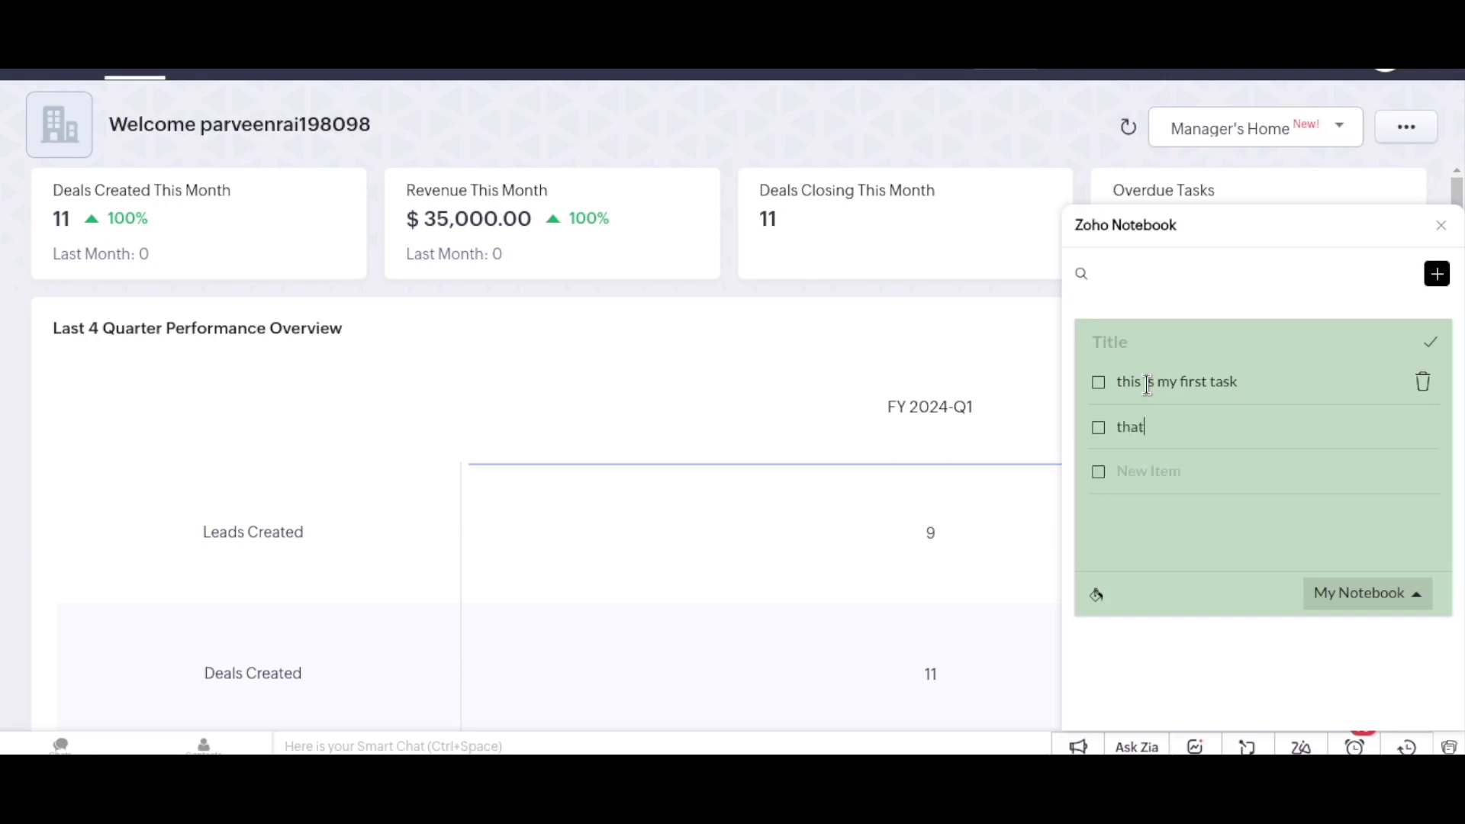
pyautogui.write(' is the second task')
pyautogui.press('Return')
pyautogui.write('that ')
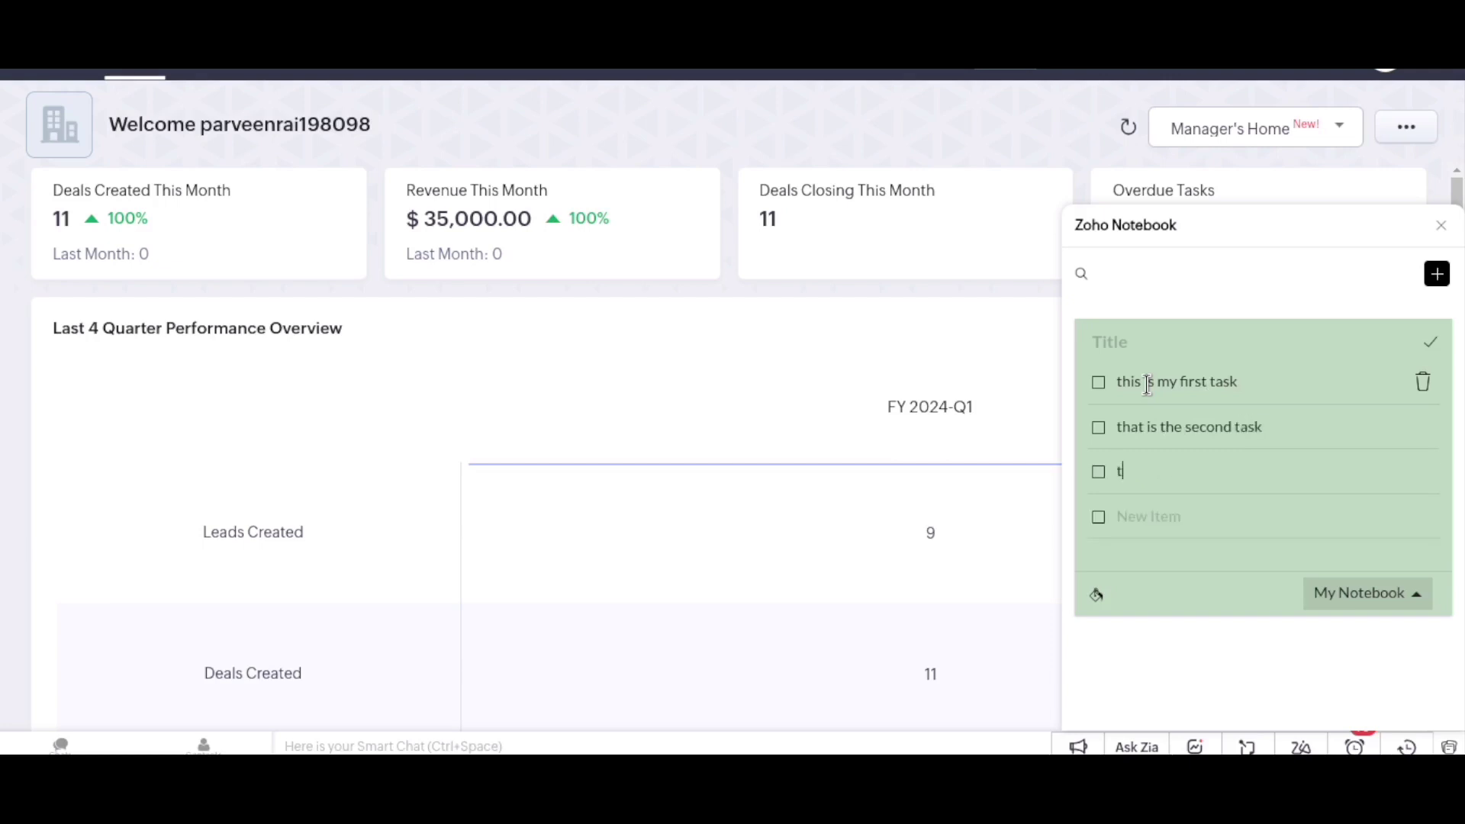
pyautogui.write('is the thired ya')
pyautogui.press('BackSpace')
pyautogui.press('BackSpace')
pyautogui.press('BackSpace')
pyautogui.press('BackSpace')
pyautogui.press('BackSpace')
pyautogui.press('BackSpace')
pyautogui.press('BackSpace')
pyautogui.press('BackSpace')
pyautogui.write('thired')
pyautogui.press('BackSpace')
pyautogui.press('BackSpace')
pyautogui.write('d')
pyautogui.press('BackSpace')
pyautogui.press('BackSpace')
pyautogui.press('BackSpace')
pyautogui.press('BackSpace')
pyautogui.press('BackSpace')
pyautogui.press('BackSpace')
pyautogui.press('BackSpace')
pyautogui.press('BackSpace')
pyautogui.press('BackSpace')
pyautogui.press('BackSpace')
pyautogui.press('BackSpace')
pyautogui.press('BackSpace')
pyautogui.press('BackSpace')
pyautogui.press('BackSpace')
pyautogui.press('BackSpace')
pyautogui.press('BackSpace')
pyautogui.press('BackSpace')
pyautogui.press('BackSpace')
pyautogui.press('BackSpace')
# Mark the to-do item "that is the second task" as completed and save the note
pyautogui.click(1098, 469)
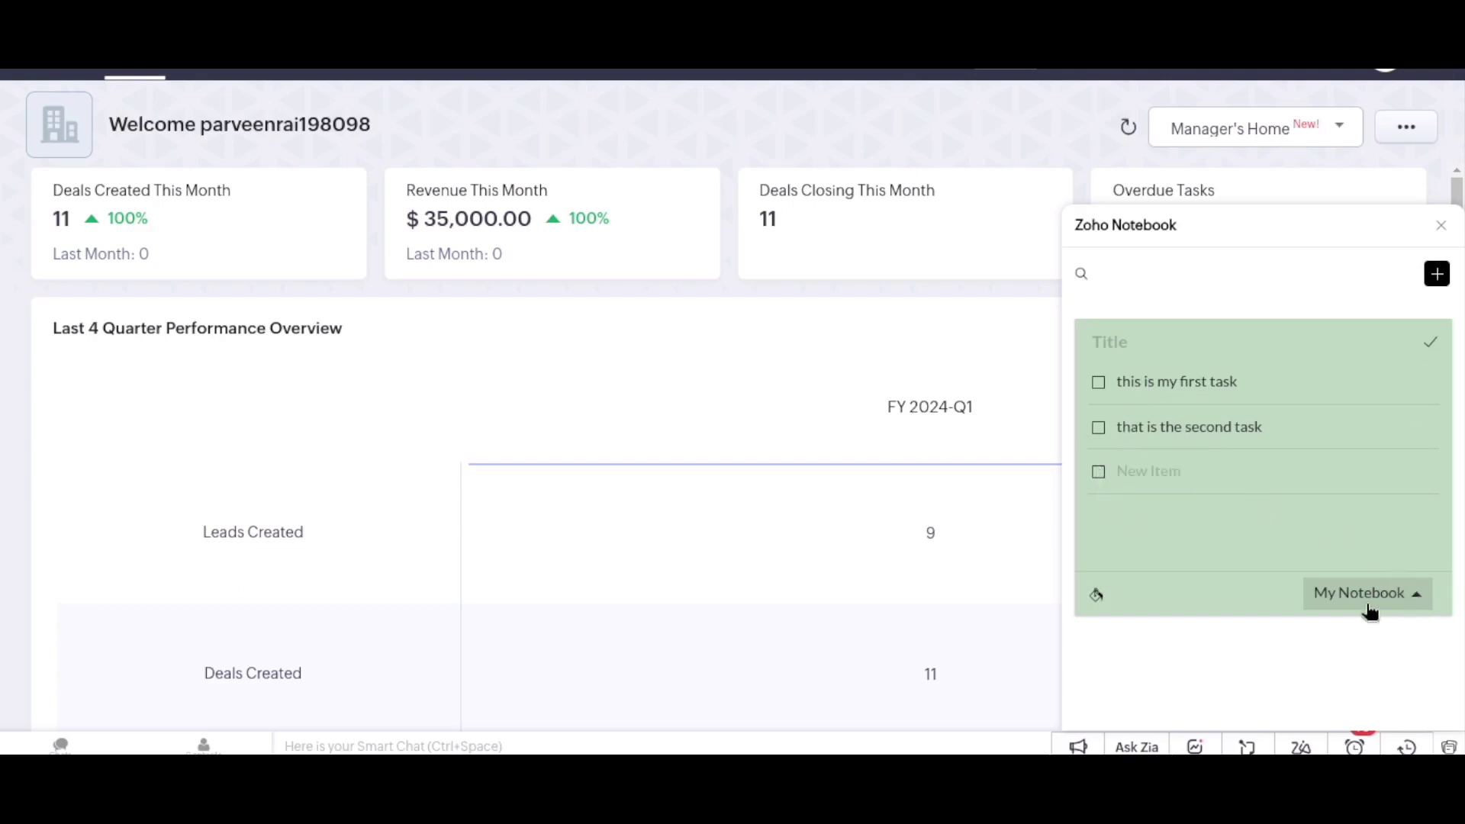
pyautogui.click(1098, 427)
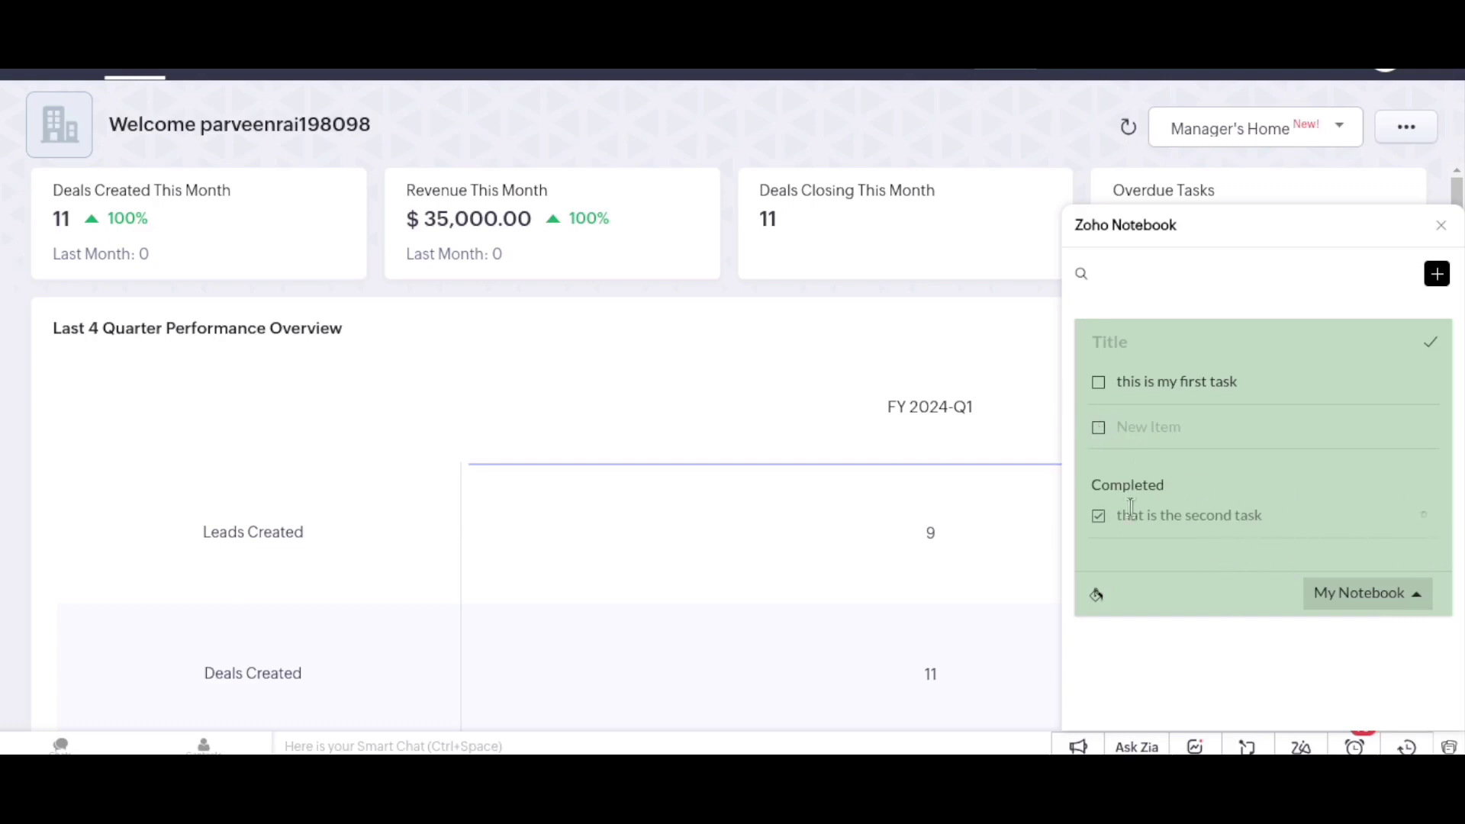
pyautogui.click(1430, 342)
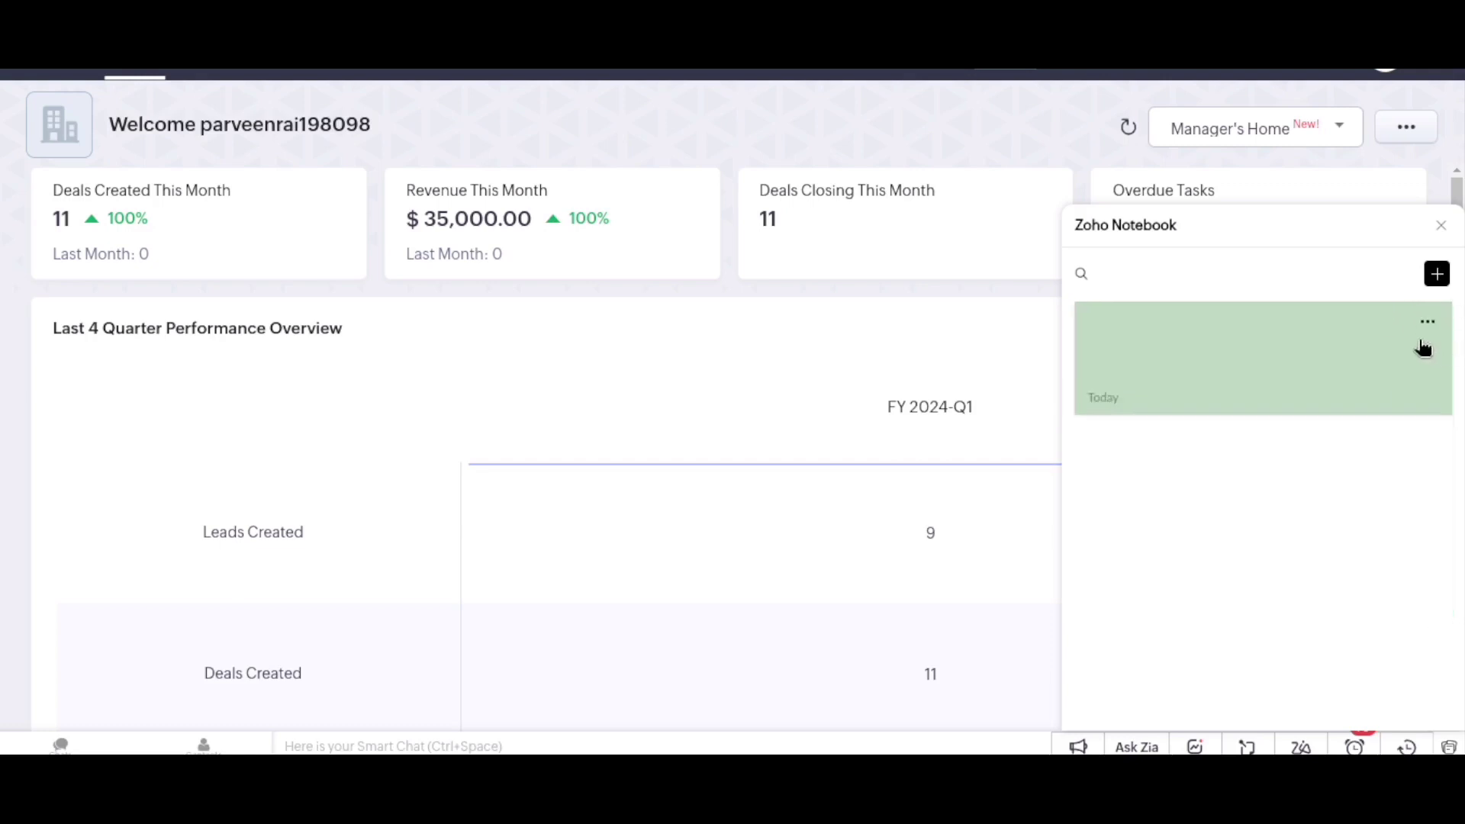
# Close Zoho Notebook, return to the CRM home page and open the list of all leads
pyautogui.click(1441, 225)
pyautogui.click(1442, 747)
pyautogui.click(1443, 746)
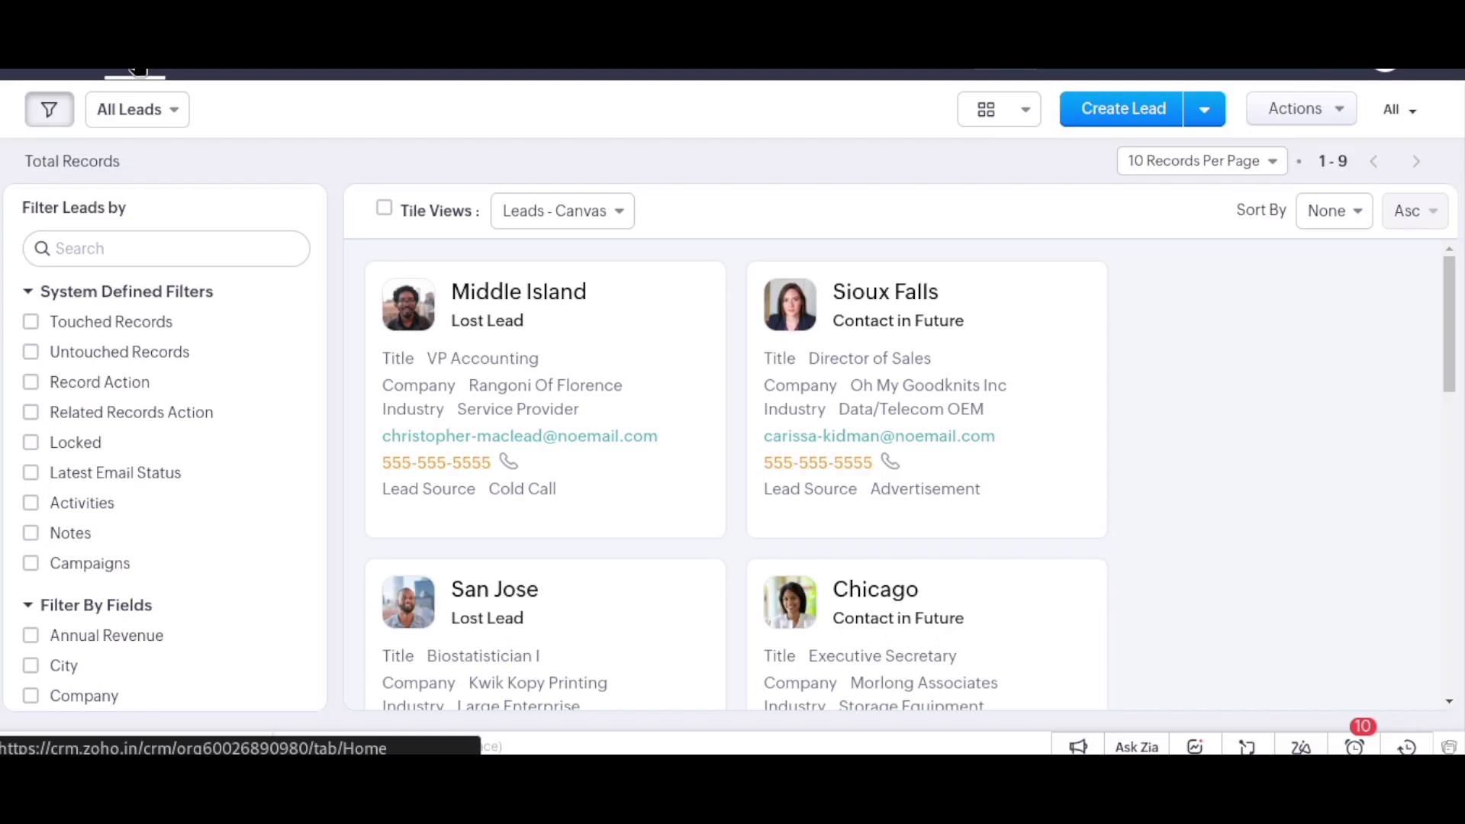
pyautogui.click(137, 71)
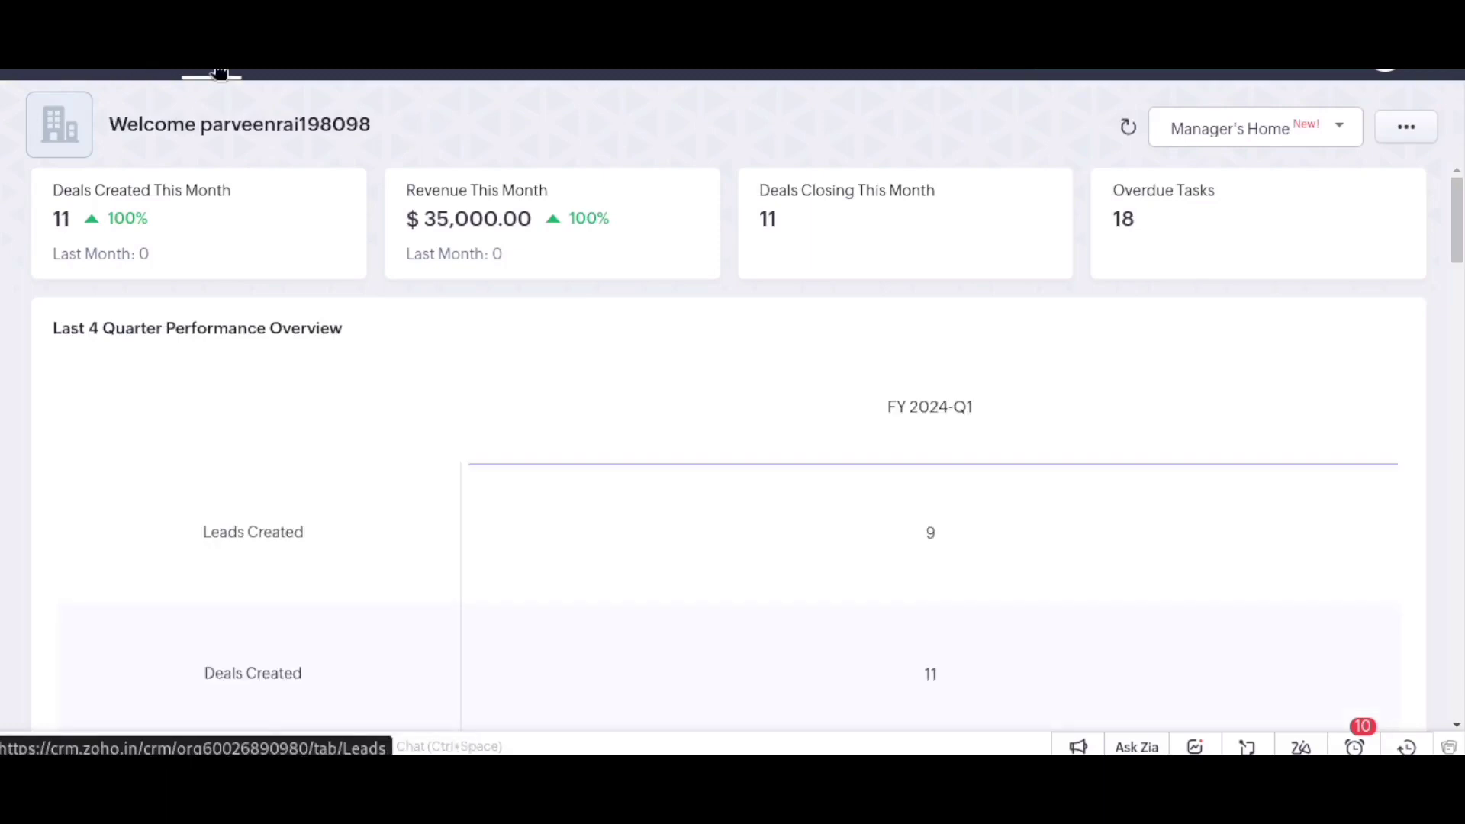
pyautogui.click(219, 74)
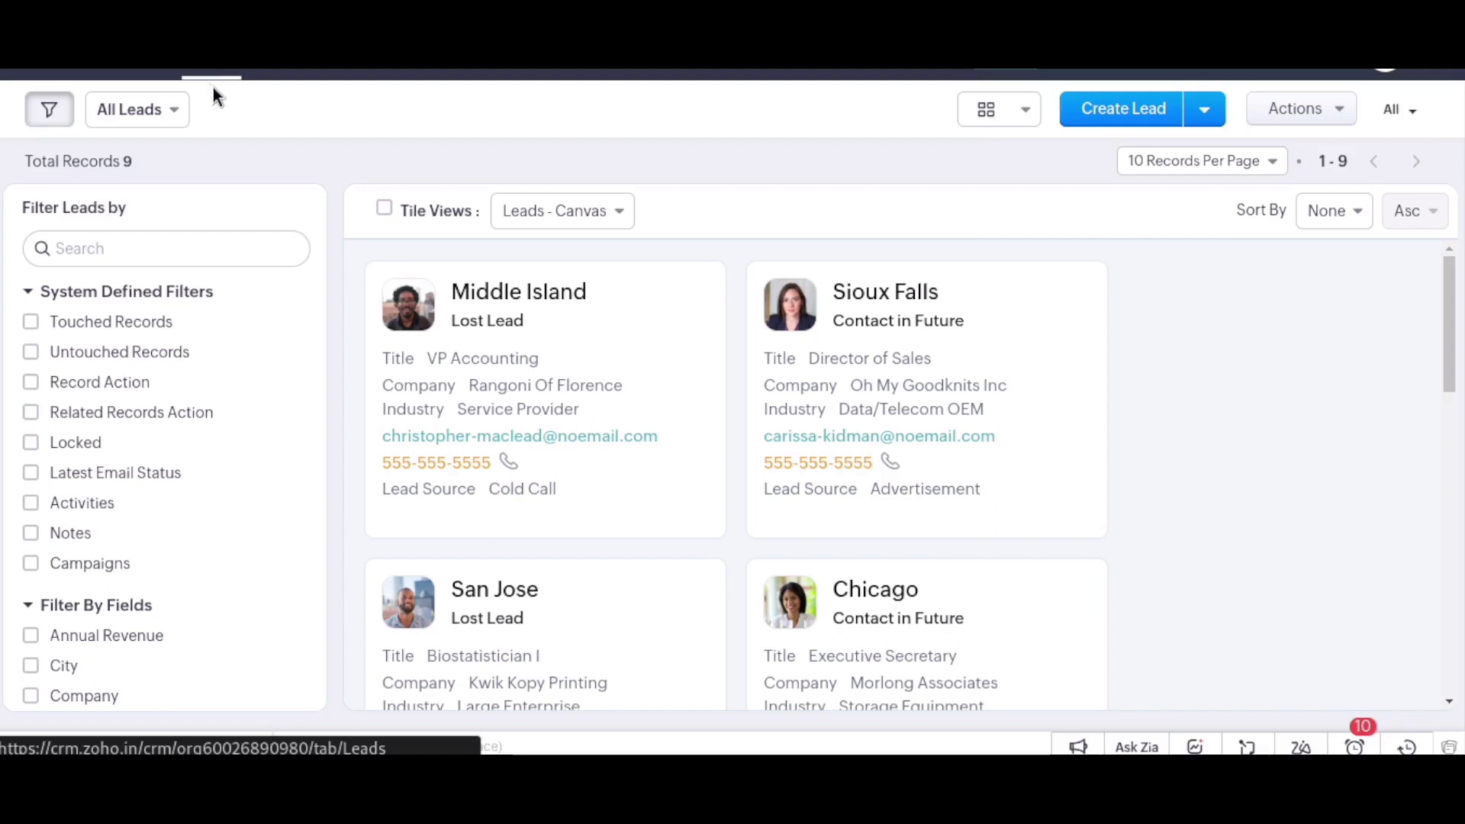
pyautogui.moveTo(210, 113)
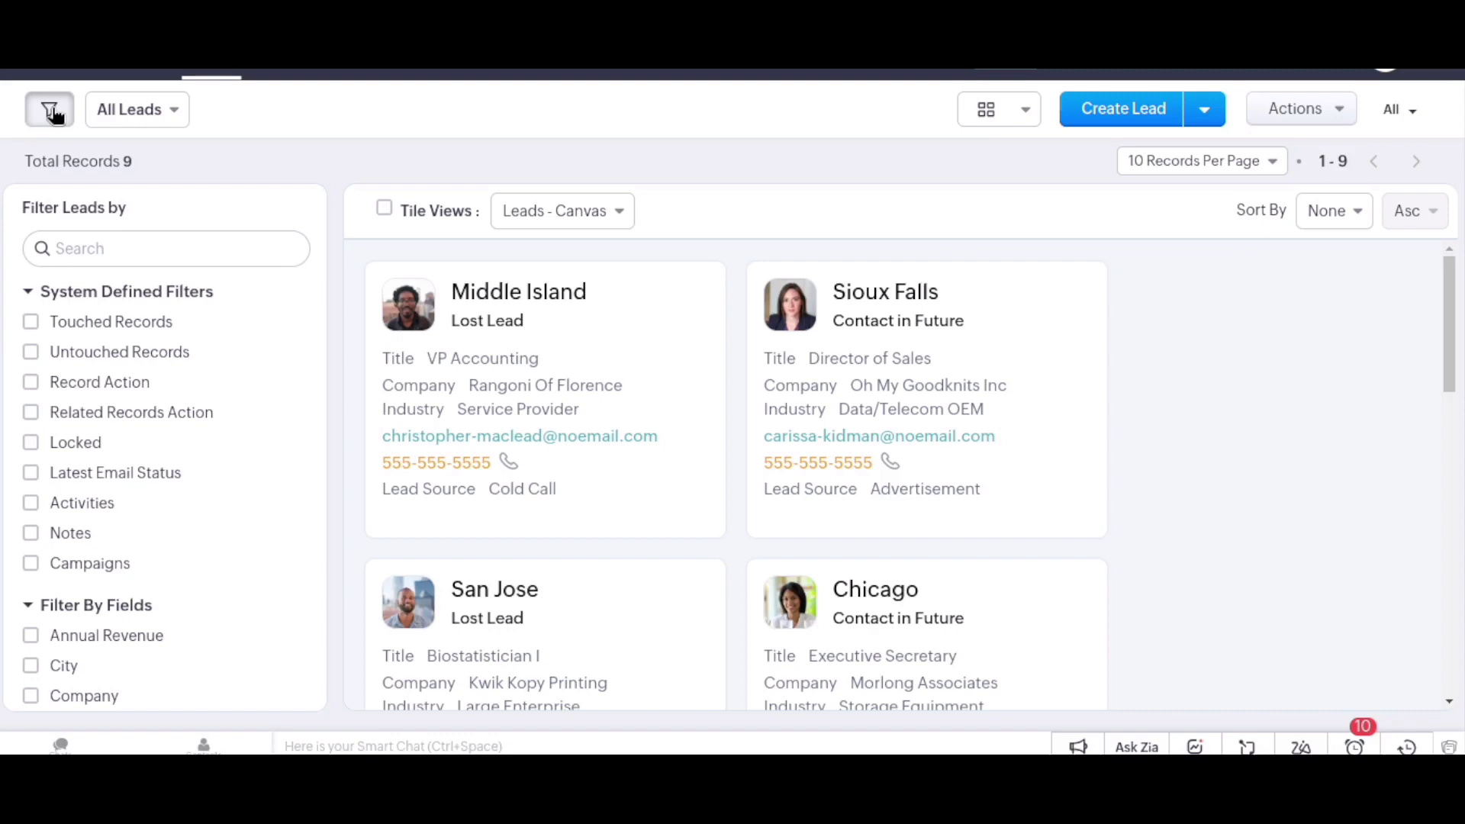
# Select the Annual Revenue lead filter with the "not between" condition and browse the other available filter fields
pyautogui.click(130, 249)
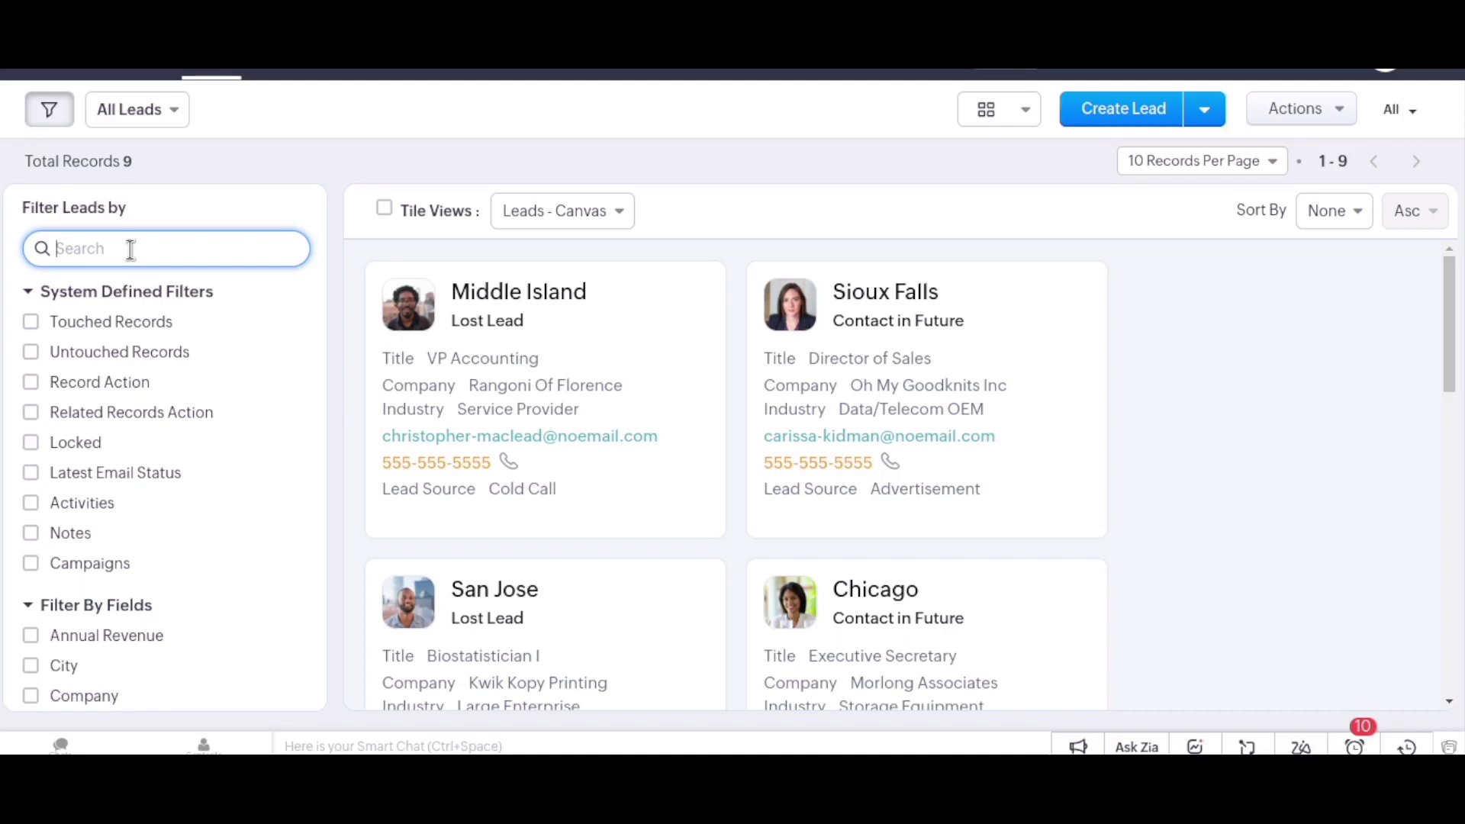
pyautogui.scroll(-2, 320, 418)
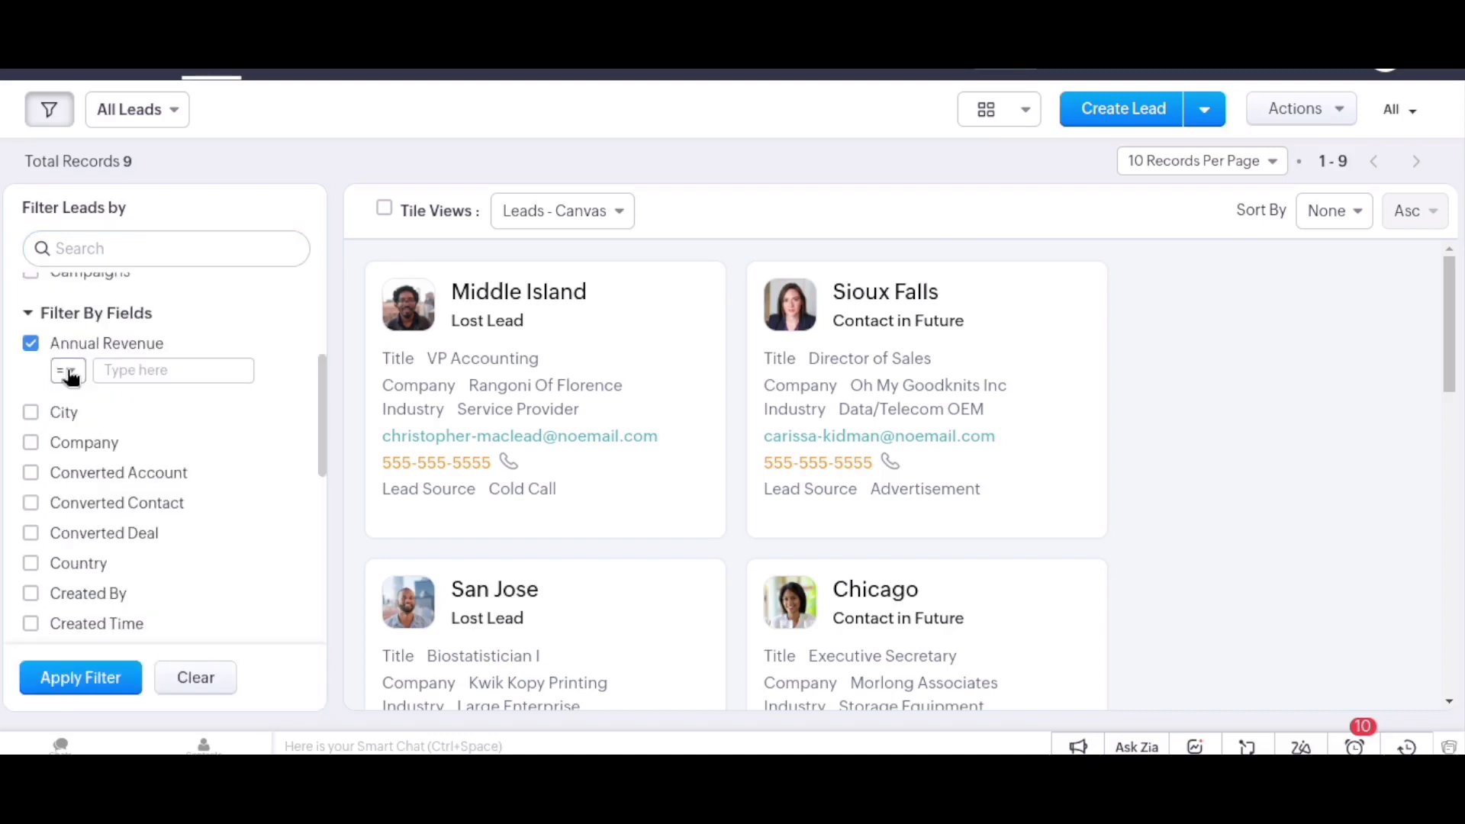
pyautogui.click(68, 371)
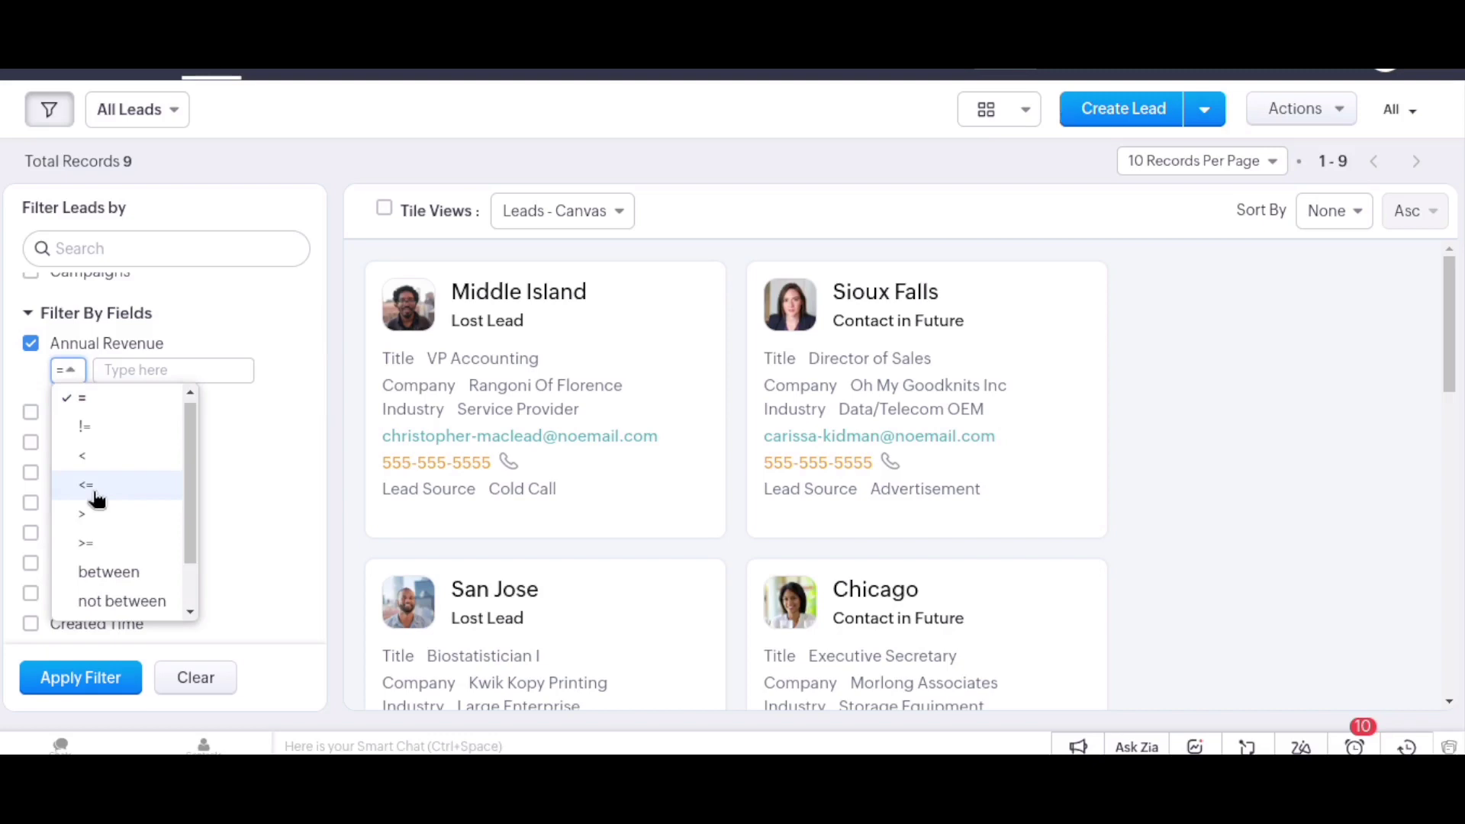
pyautogui.click(122, 601)
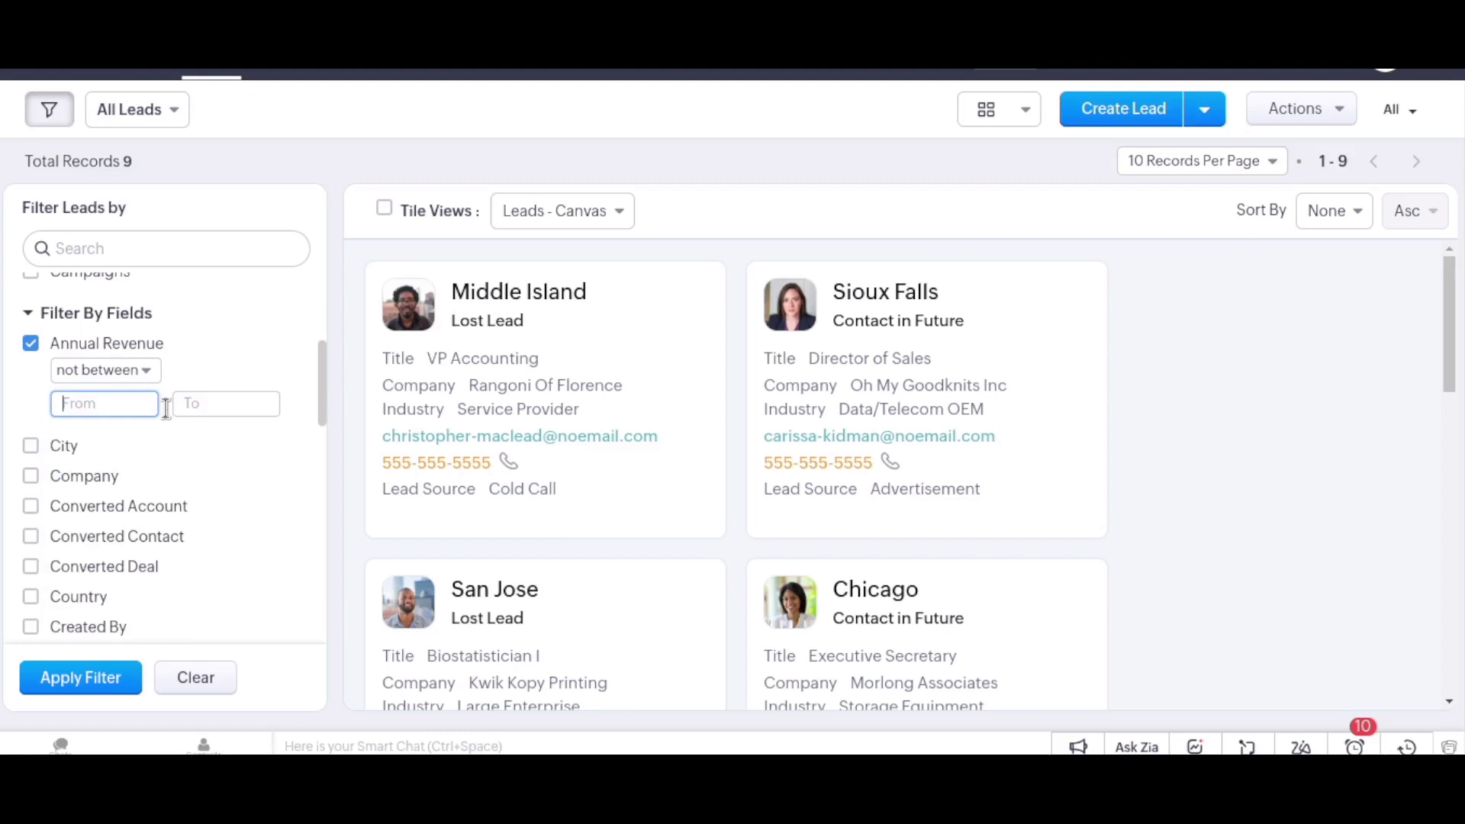
pyautogui.scroll(4, 315, 307)
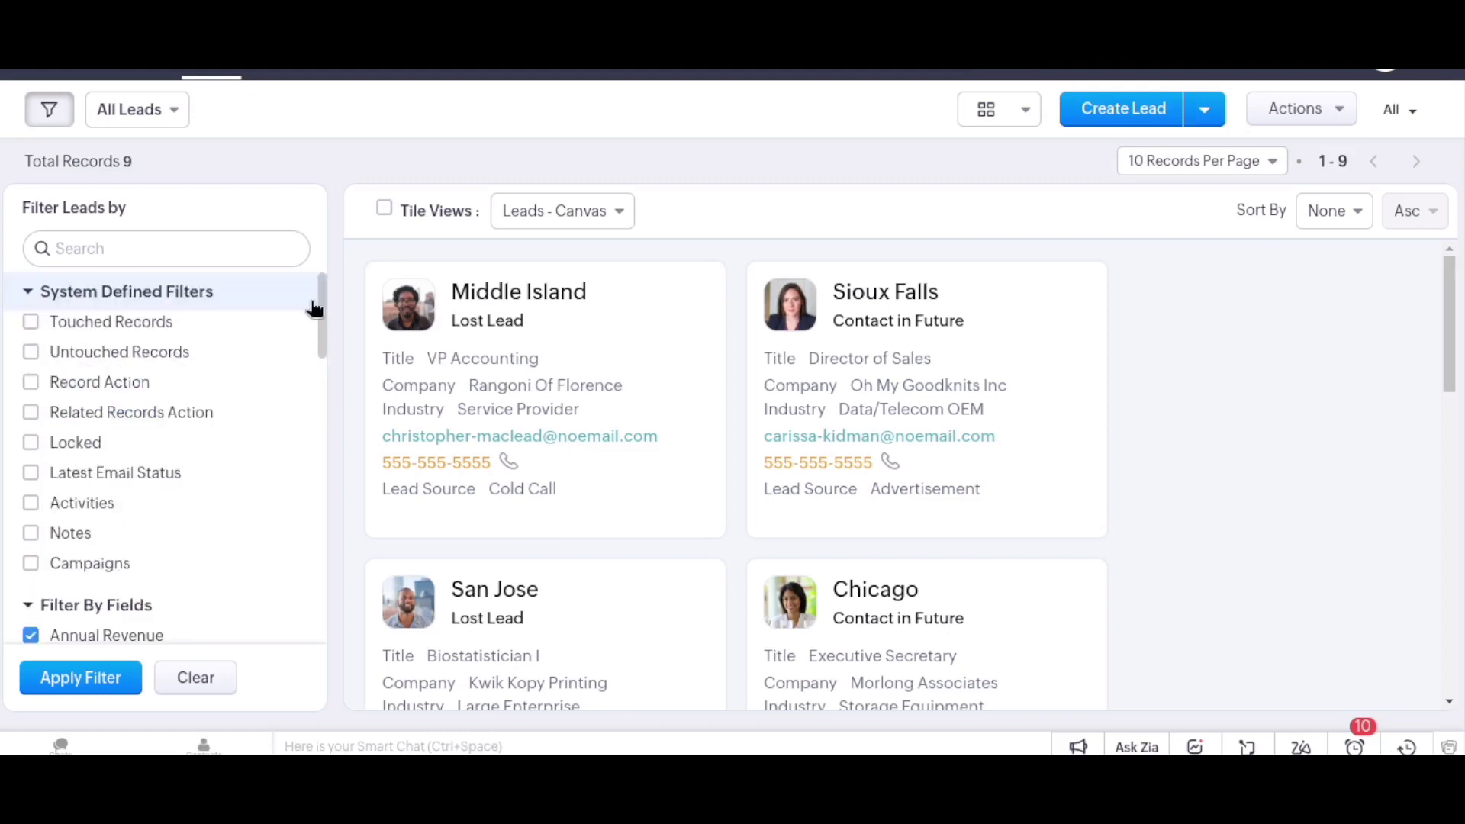
pyautogui.moveTo(314, 302); pyautogui.dragTo(330, 424)
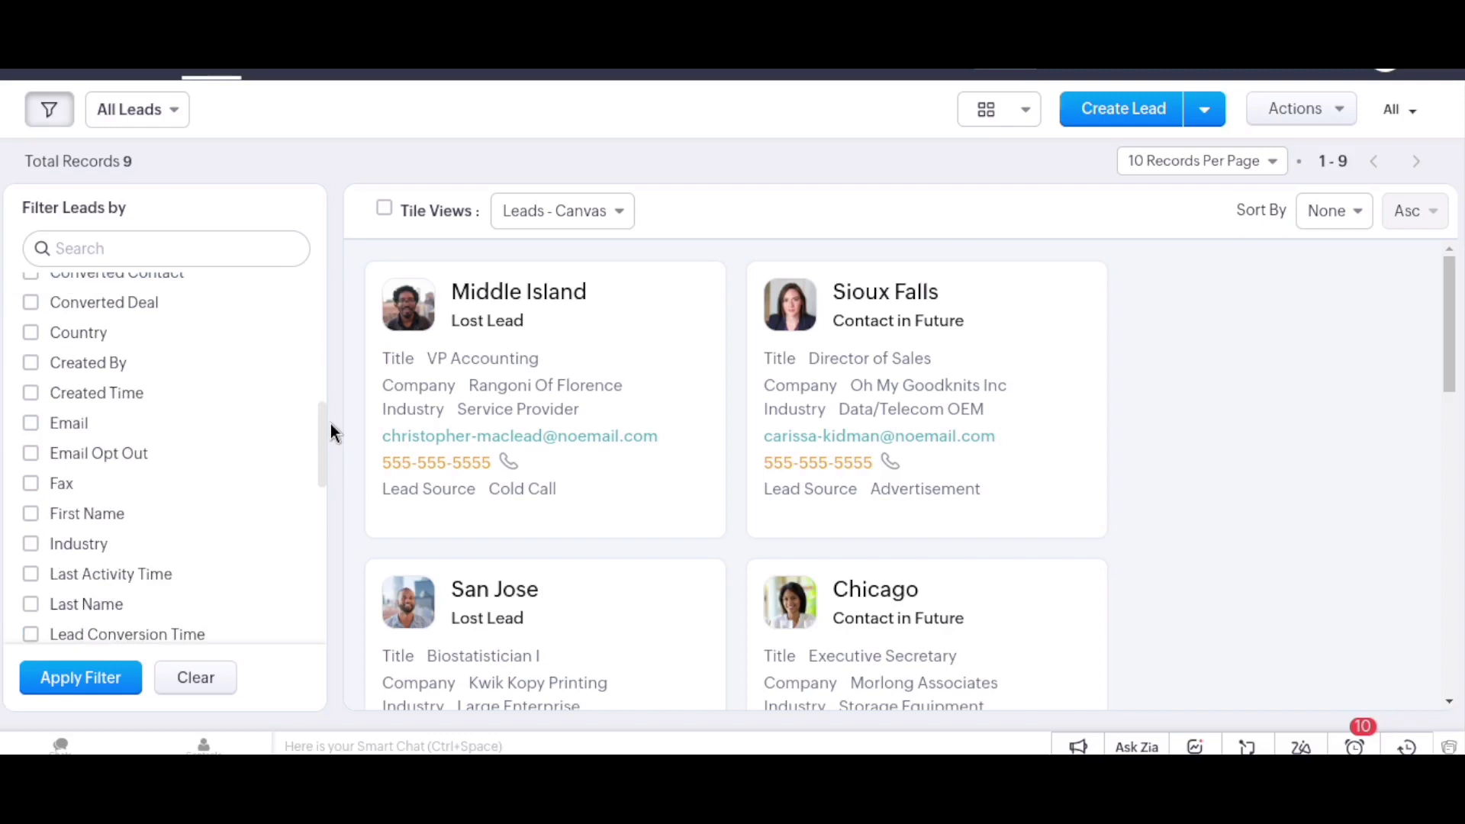
pyautogui.moveTo(330, 424); pyautogui.dragTo(324, 372)
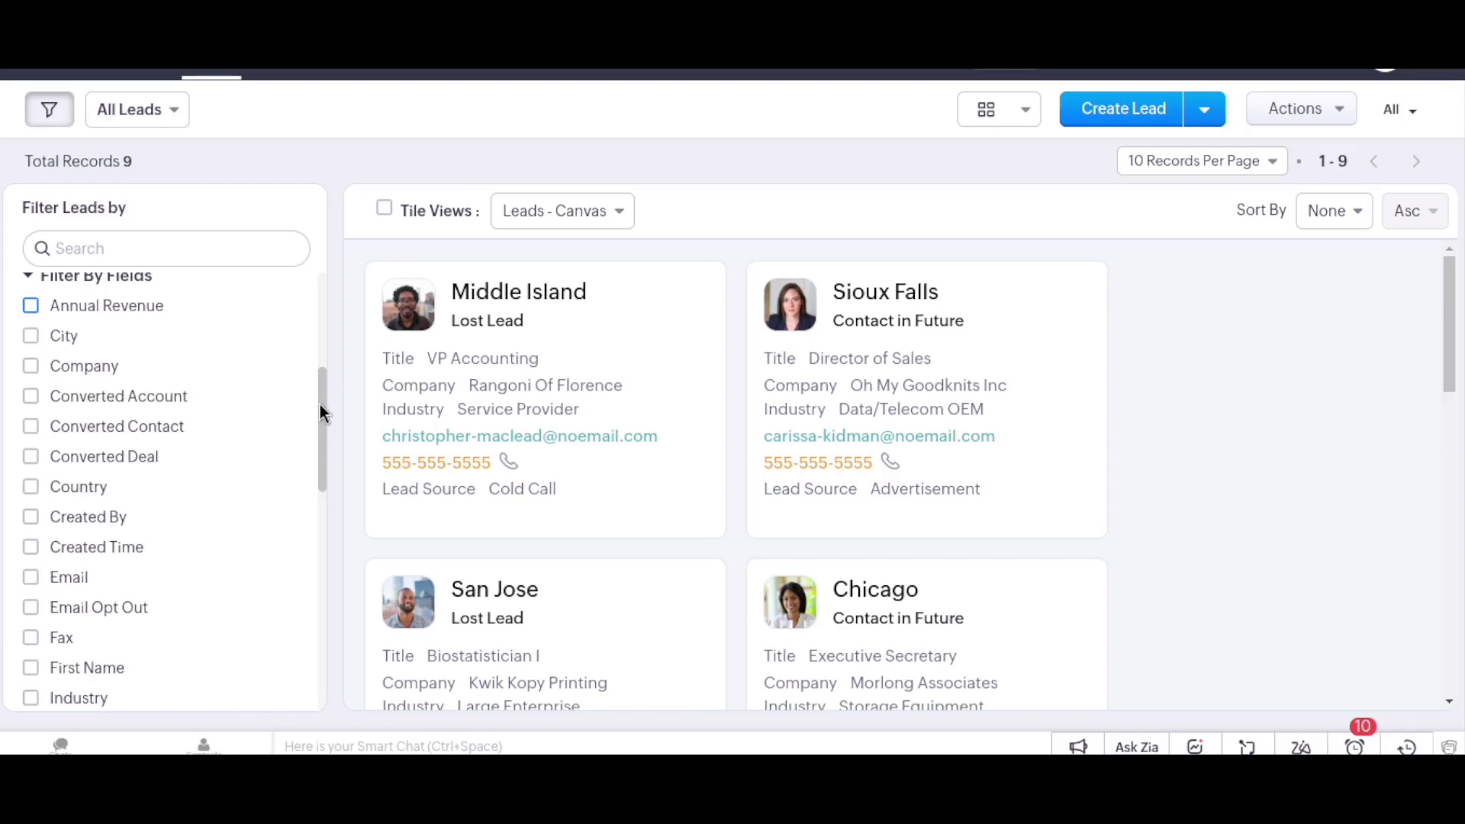
# Filter the leads by First Name with the condition "is" and the value San Jose
pyautogui.click(84, 668)
pyautogui.click(128, 603)
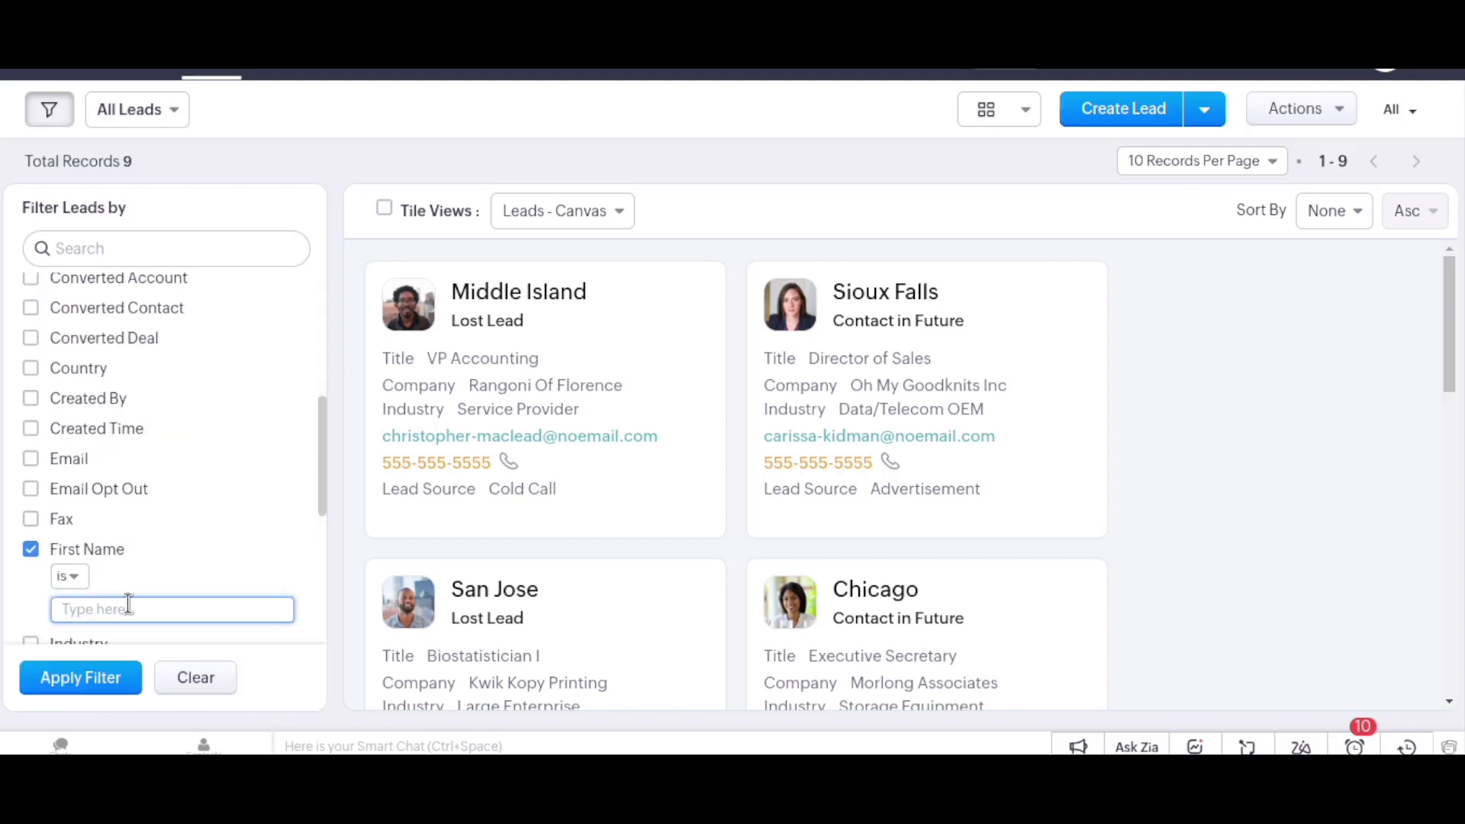
pyautogui.write('San Jose')
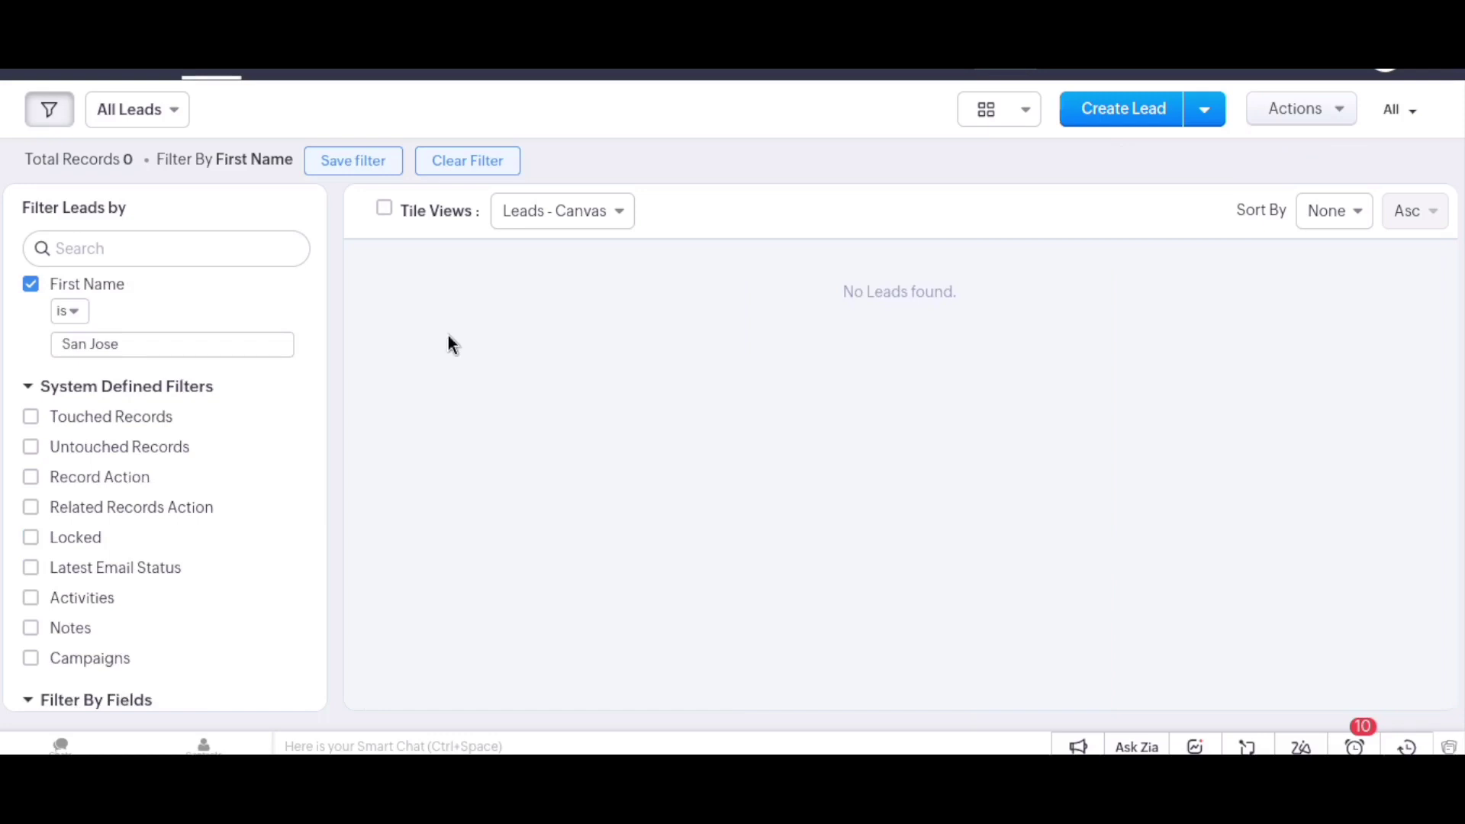
pyautogui.click(191, 342)
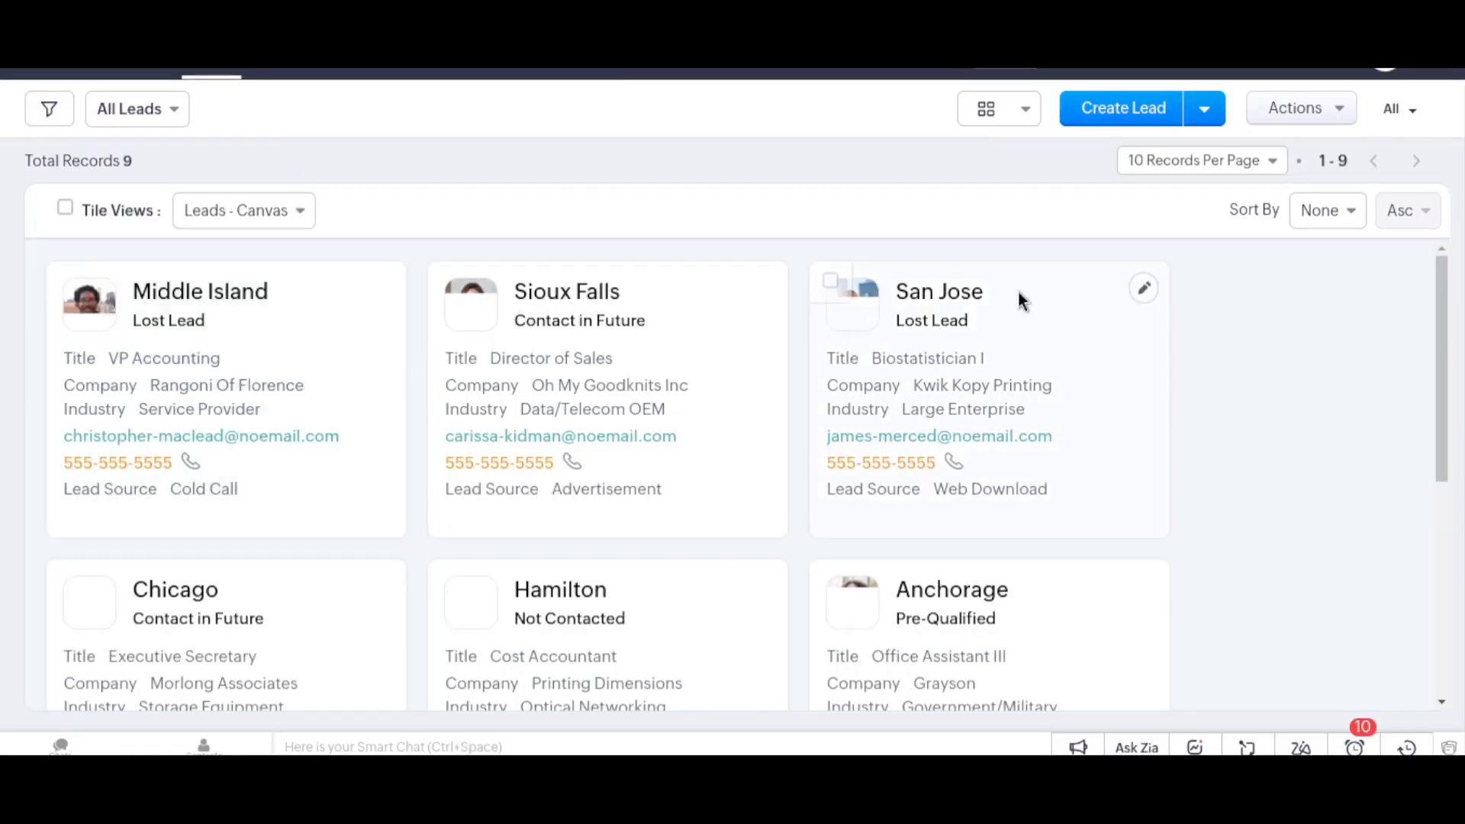
# Show the available sort fields for the leads list
pyautogui.click(1349, 212)
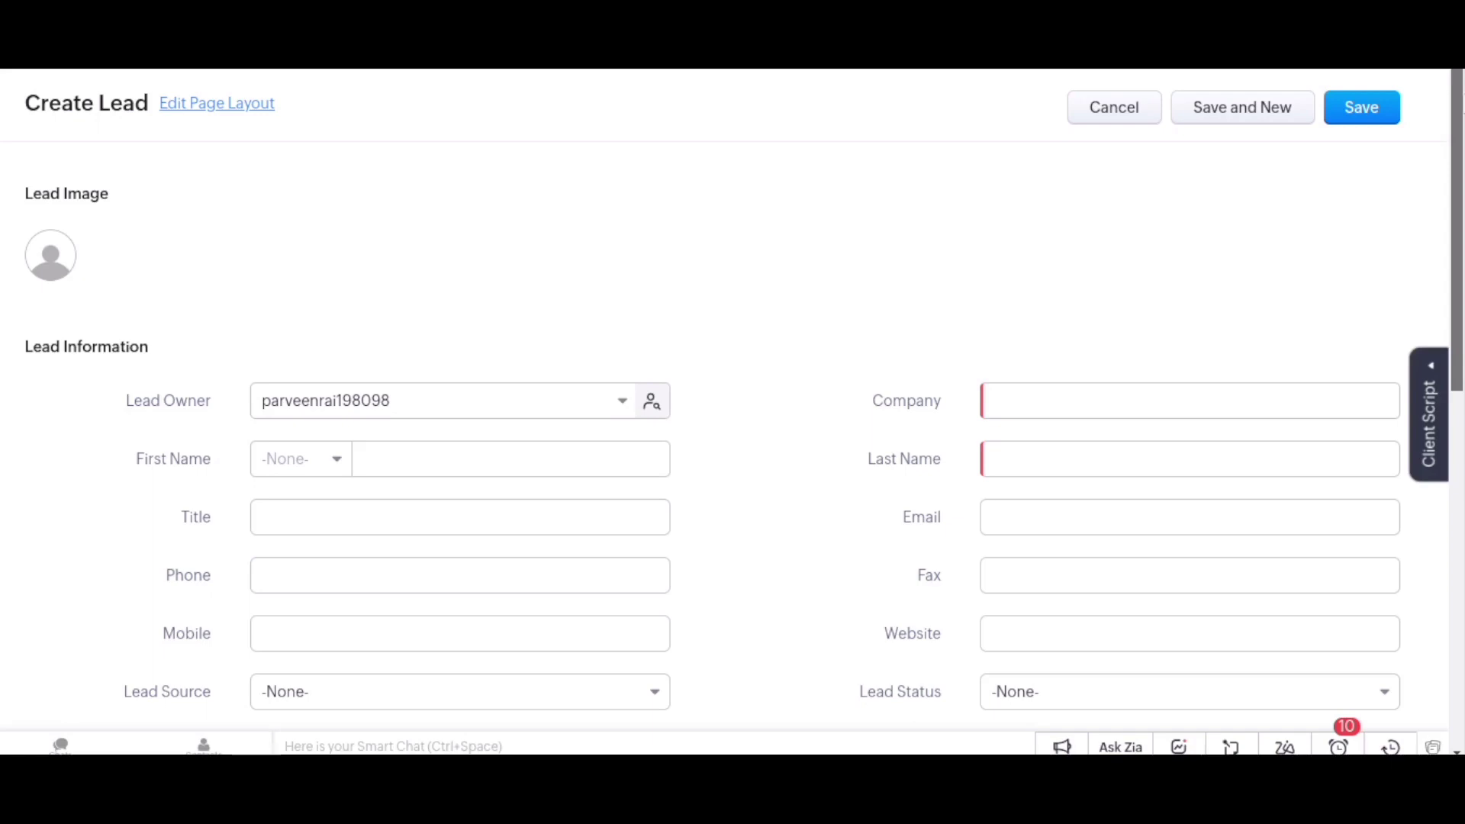
# Enter abc as the company in the new lead's information
pyautogui.scroll(-2, 1025, 210)
pyautogui.click(1026, 222)
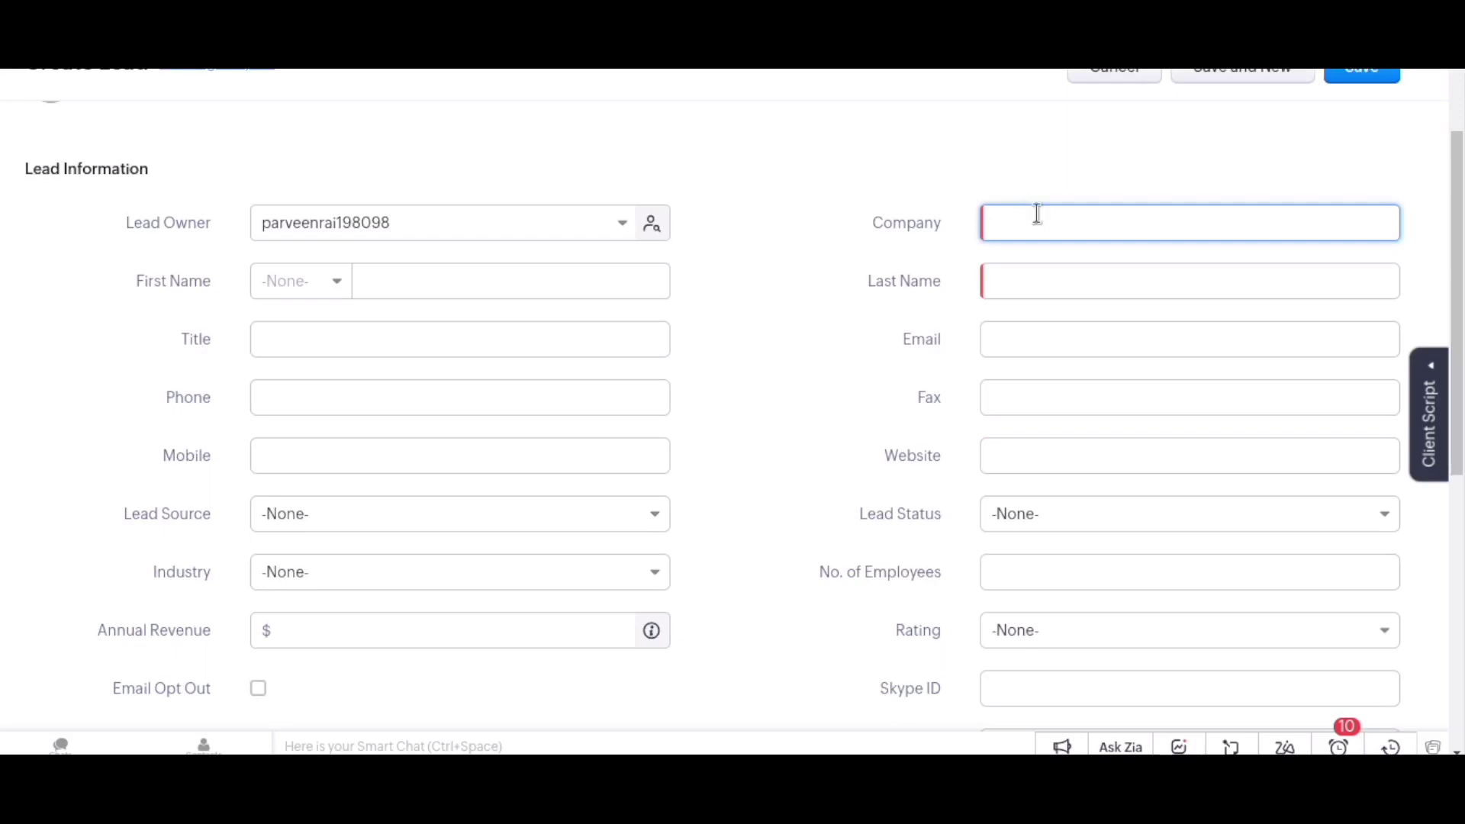
pyautogui.write('abc')
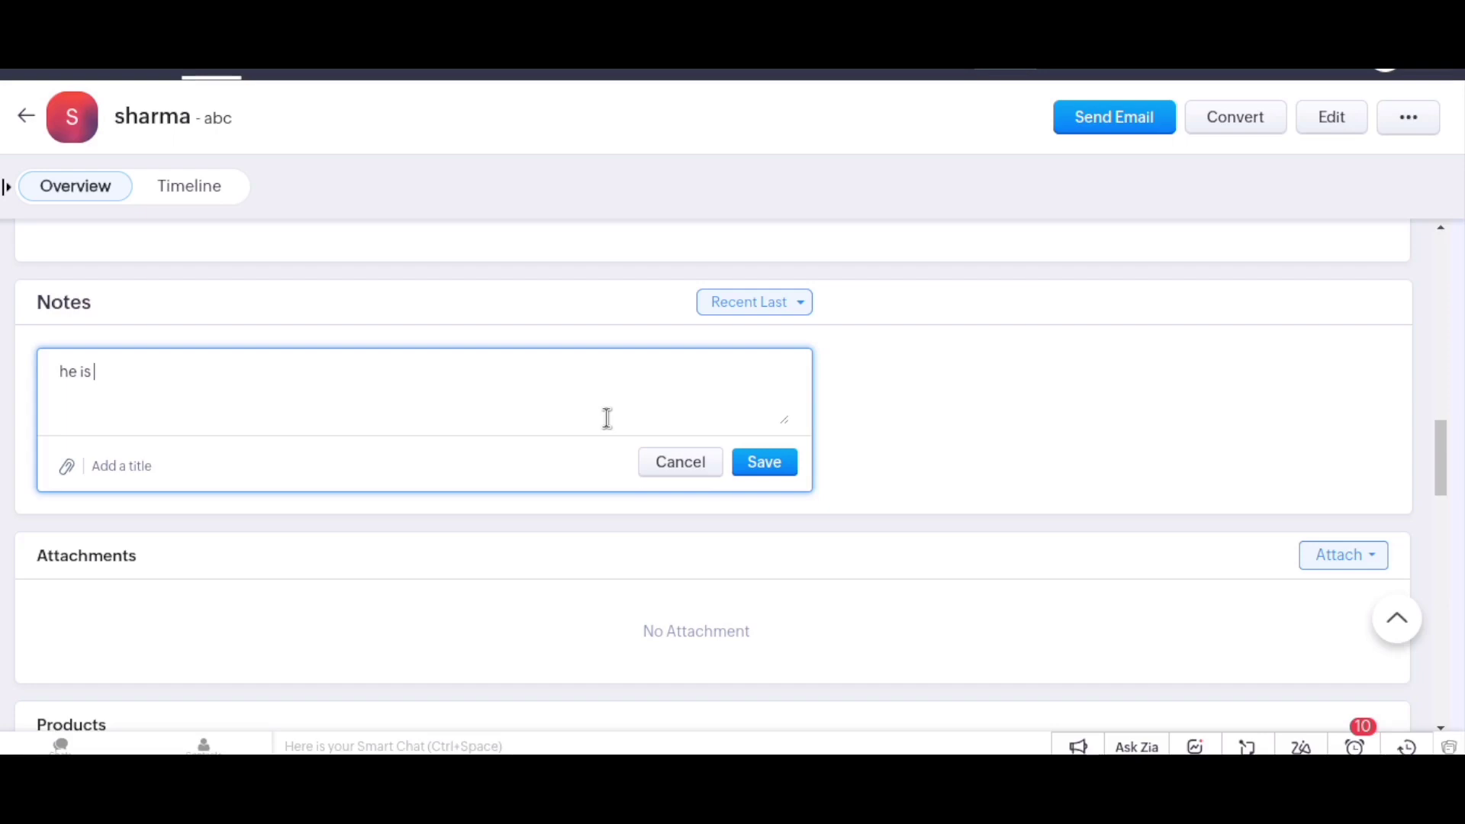
# Write the note text "he is my first client and i am" on the new abc lead
pyautogui.write('my first client iand i am')
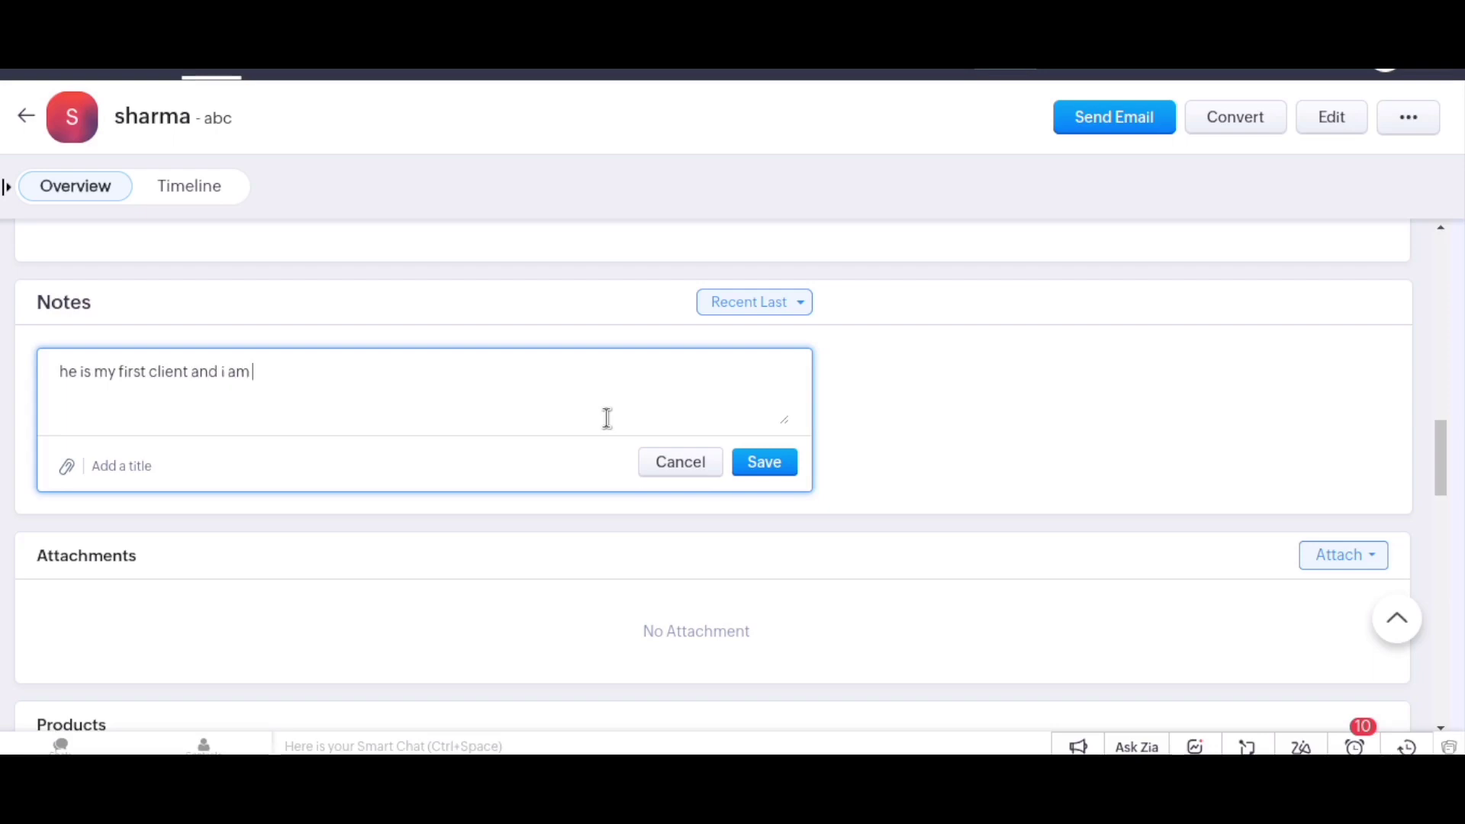